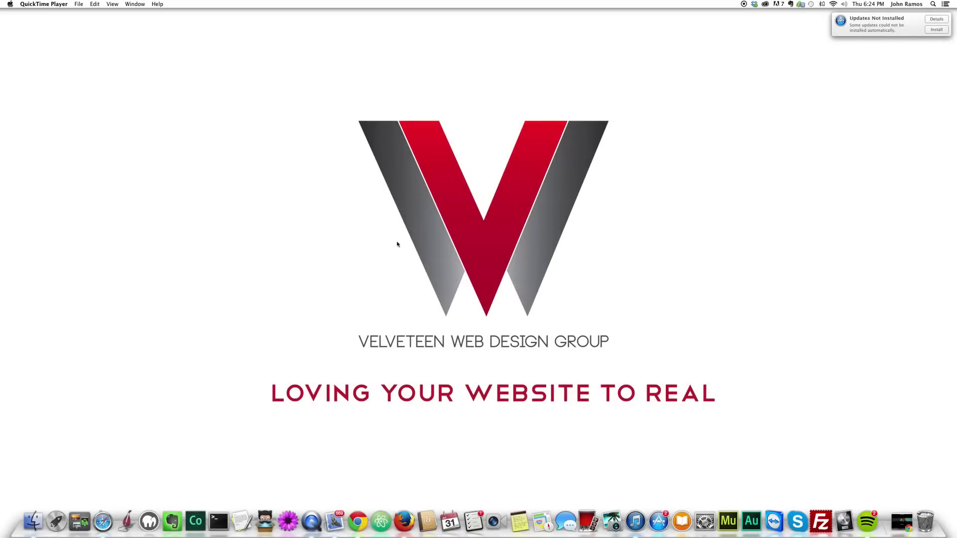
Show the finished parallax preview in Chrome at its top, with Fixed, the city banner and Background visible.
click(901, 522)
drag(834, 286, 827, 51)
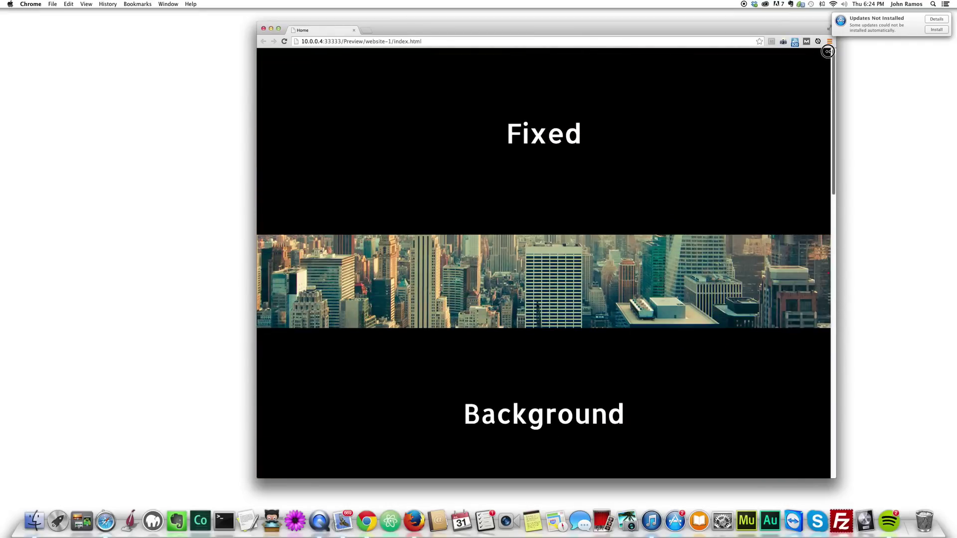
drag(481, 137, 565, 138)
click(596, 136)
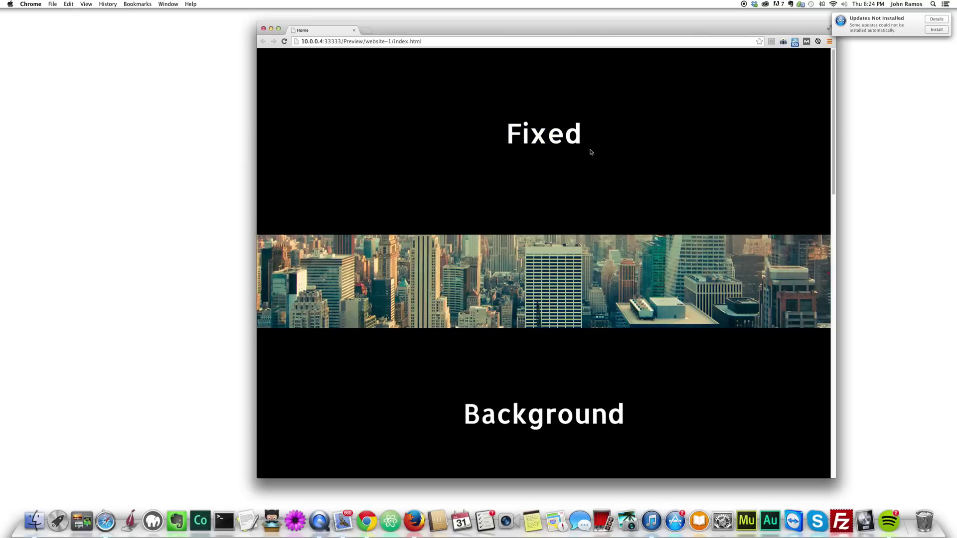
Launch Muse, create a Standard-resolution desktop site, and open its blank Home page.
click(746, 520)
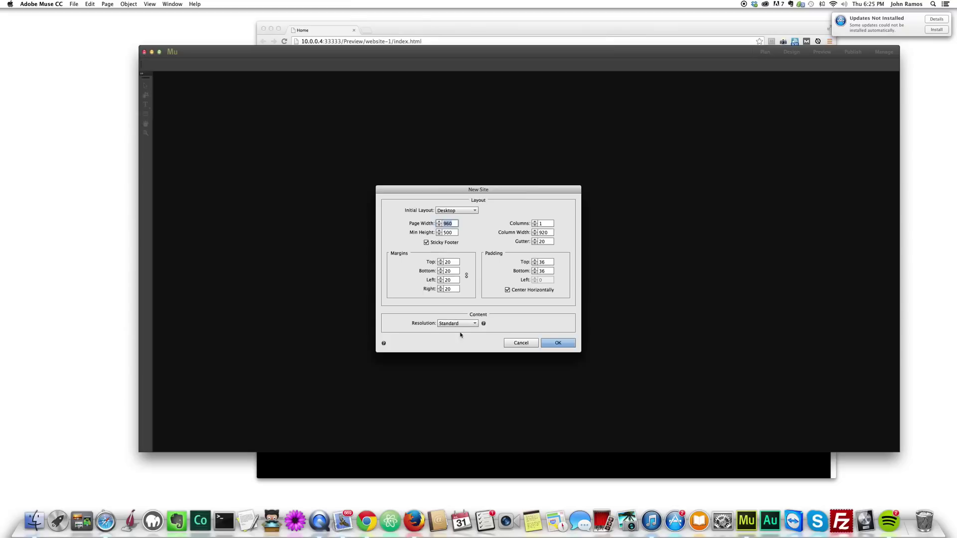
click(459, 324)
click(457, 324)
click(558, 343)
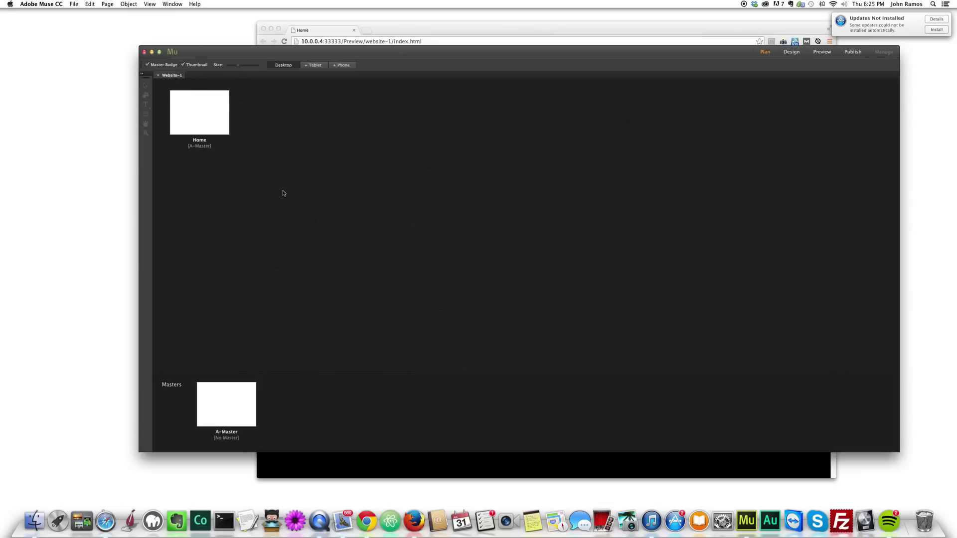
double_click(208, 120)
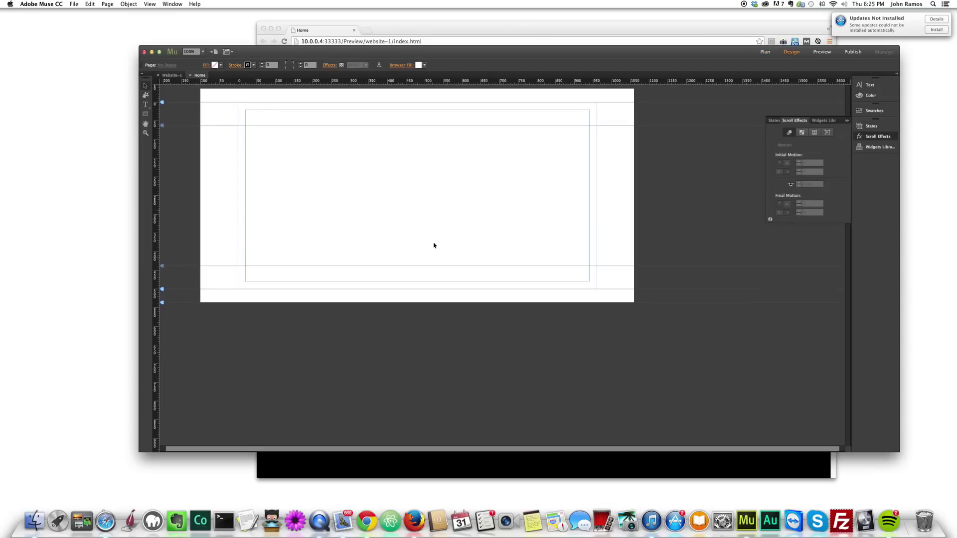
Draw a full-width rectangle about 500 px tall from the page's top-left corner.
click(146, 115)
mouse_move(200, 89)
mouse_down()
mouse_move(291, 175)
mouse_move(476, 277)
mouse_move(585, 306)
mouse_move(619, 297)
mouse_move(632, 277)
mouse_up()
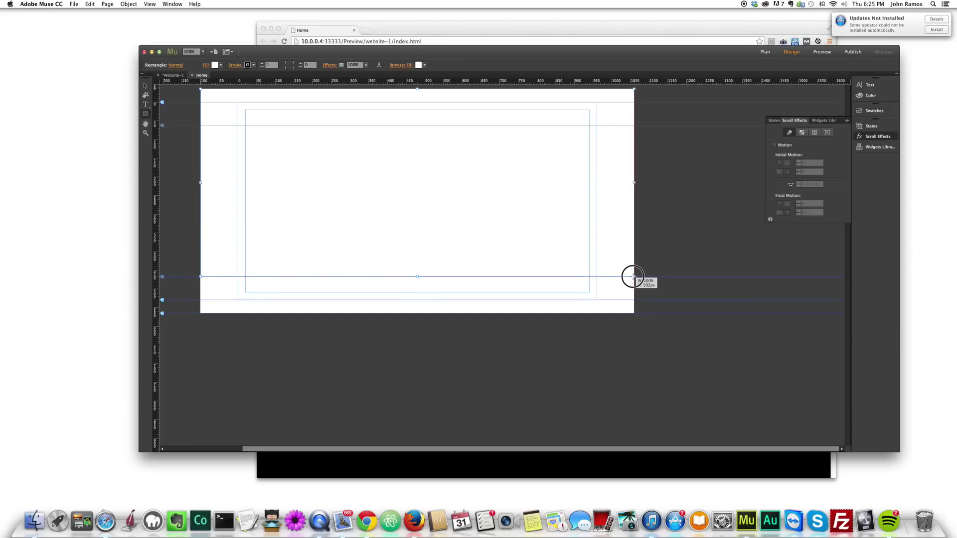
drag(632, 277, 632, 275)
click(145, 87)
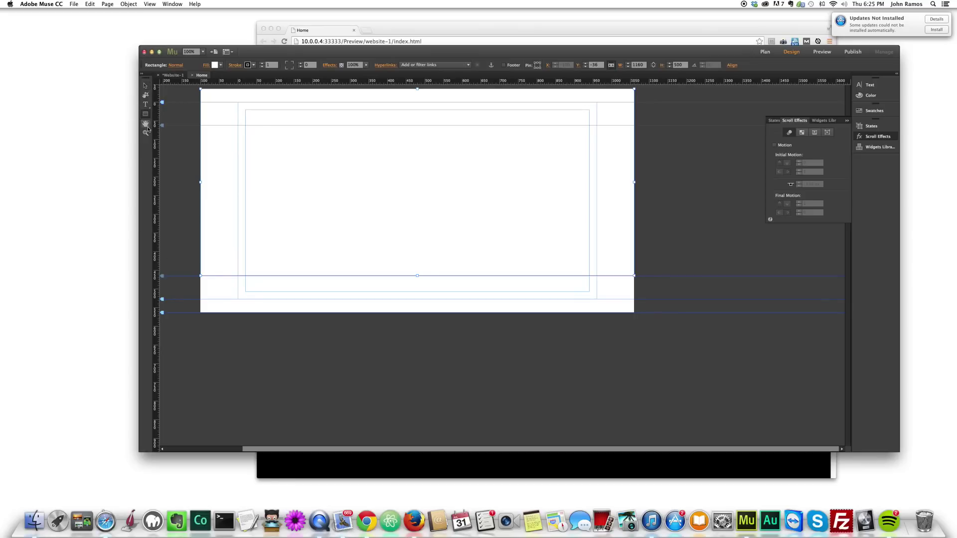
Draw a second rectangle about 250 px tall just below the first, trimmed to the page edge.
drag(197, 271, 634, 364)
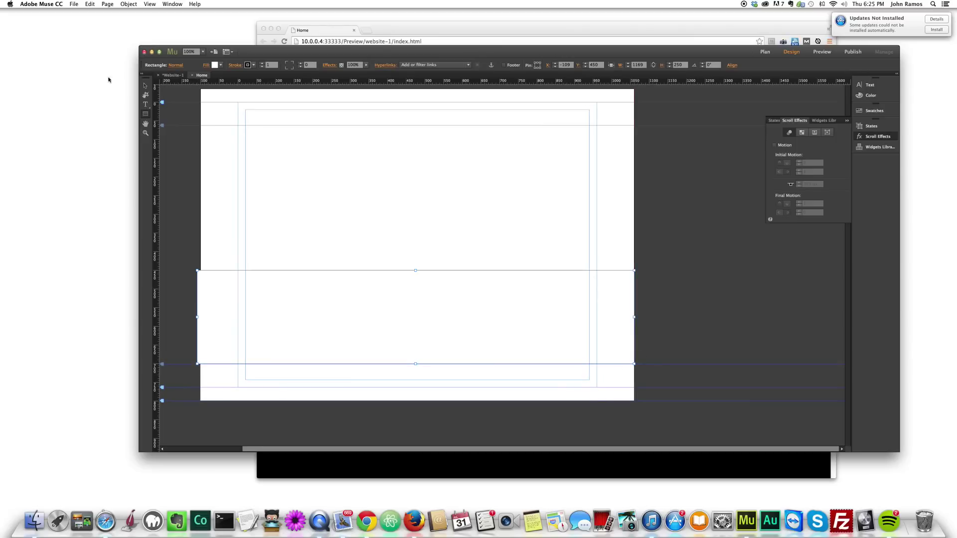
mouse_move(319, 298)
mouse_down()
mouse_move(322, 316)
mouse_move(320, 301)
mouse_up()
drag(637, 323, 630, 321)
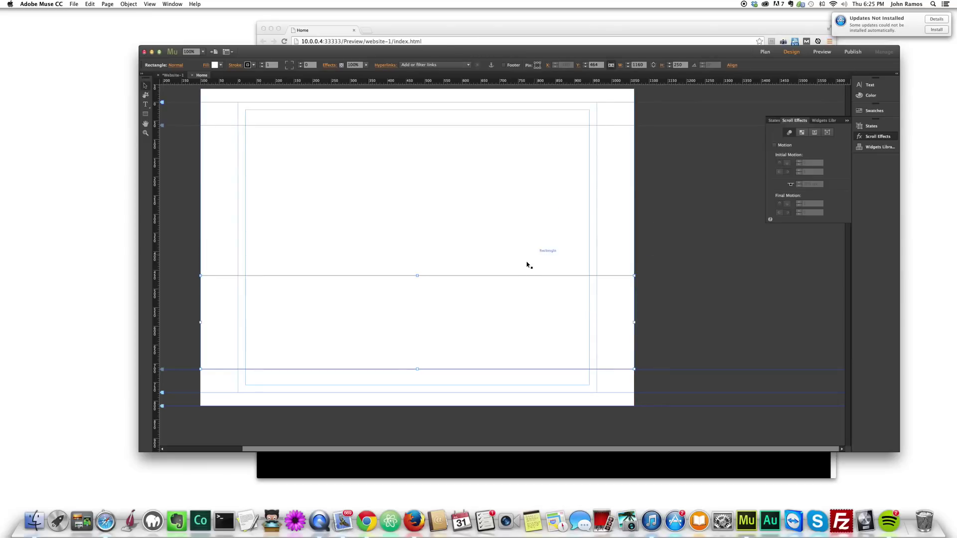
Narrow the Chrome preview window to uncover the Muse canvas, then return to Muse.
click(544, 458)
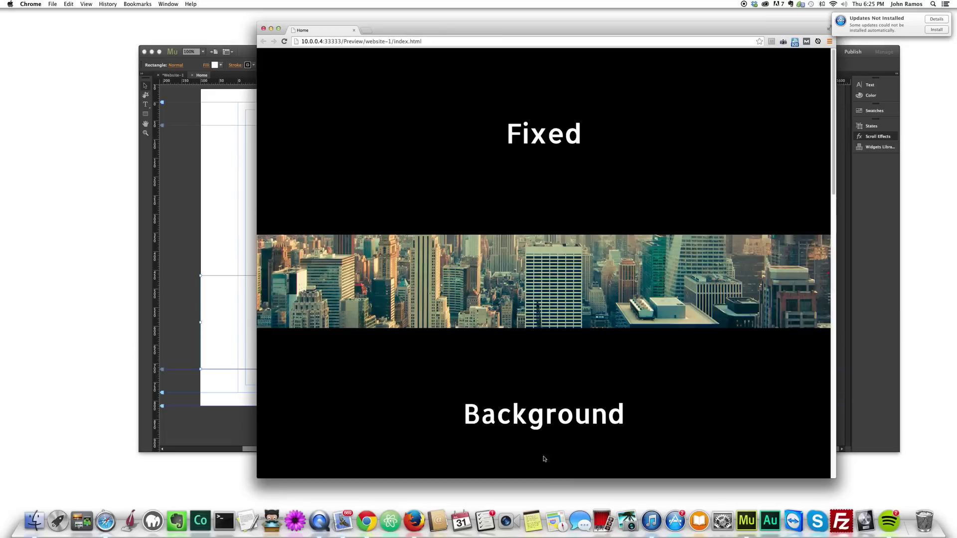
drag(256, 210, 55, 199)
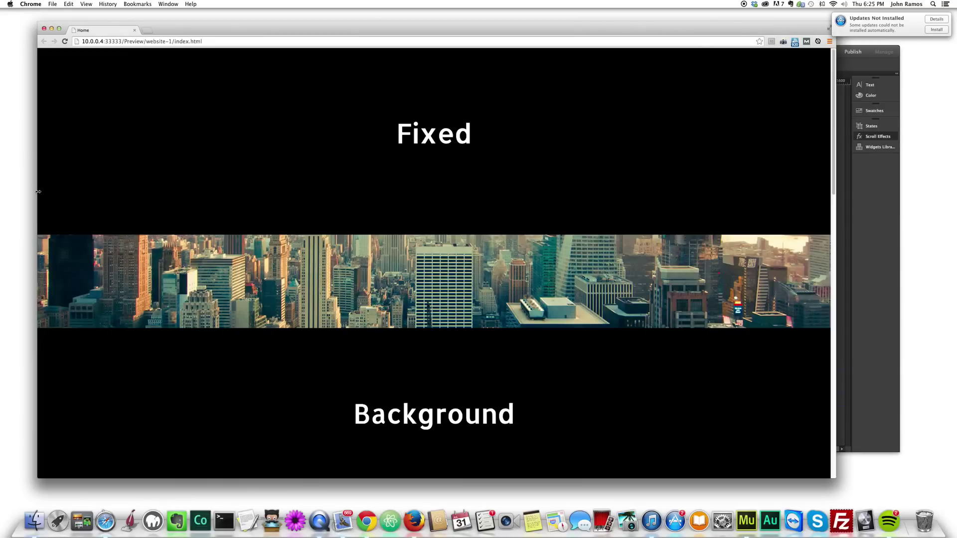
drag(39, 192, 363, 219)
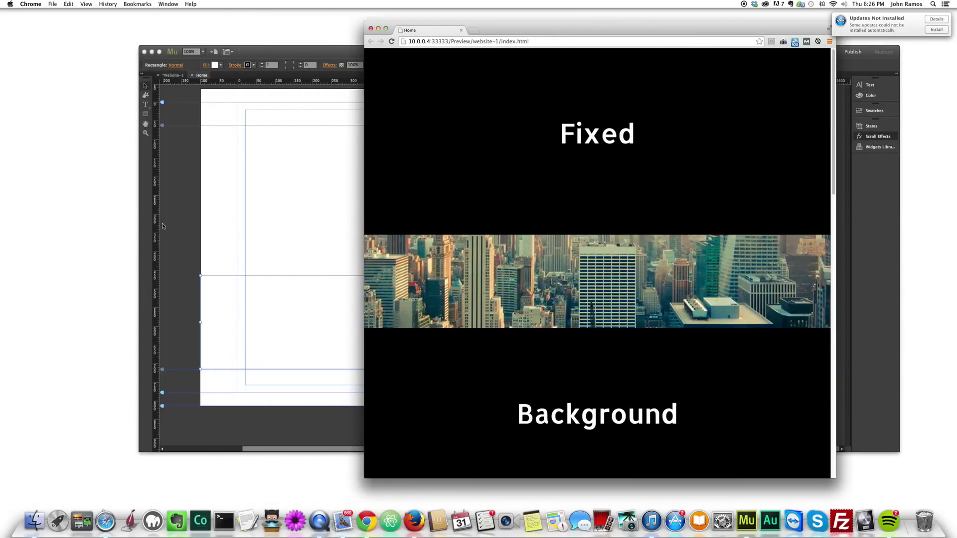
click(162, 226)
mouse_move(634, 326)
mouse_down()
mouse_move(615, 322)
mouse_move(634, 324)
mouse_up()
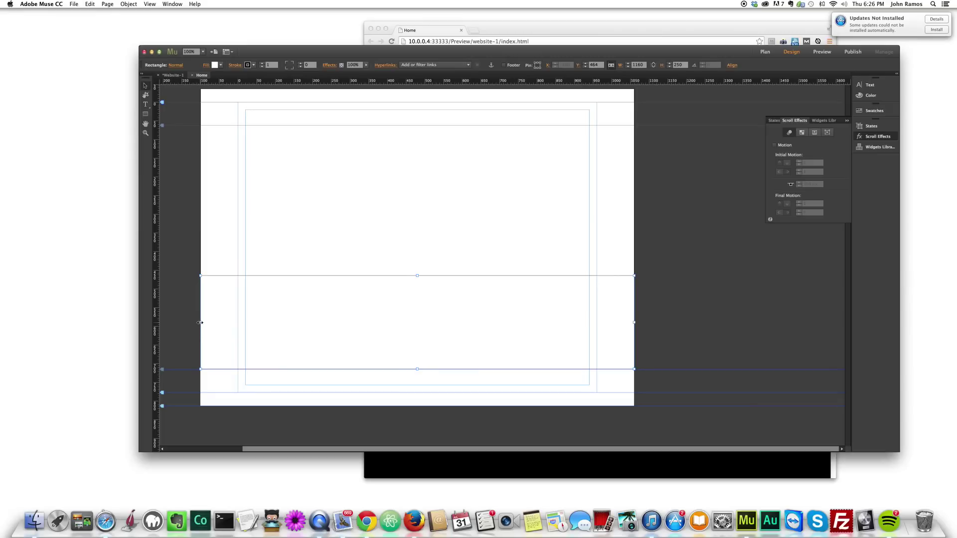
Adjust the lower rectangle's edges, then apply Resize to browser width to stretch it full width.
mouse_move(200, 323)
mouse_down()
mouse_move(216, 322)
mouse_move(200, 323)
mouse_up()
drag(634, 322, 620, 323)
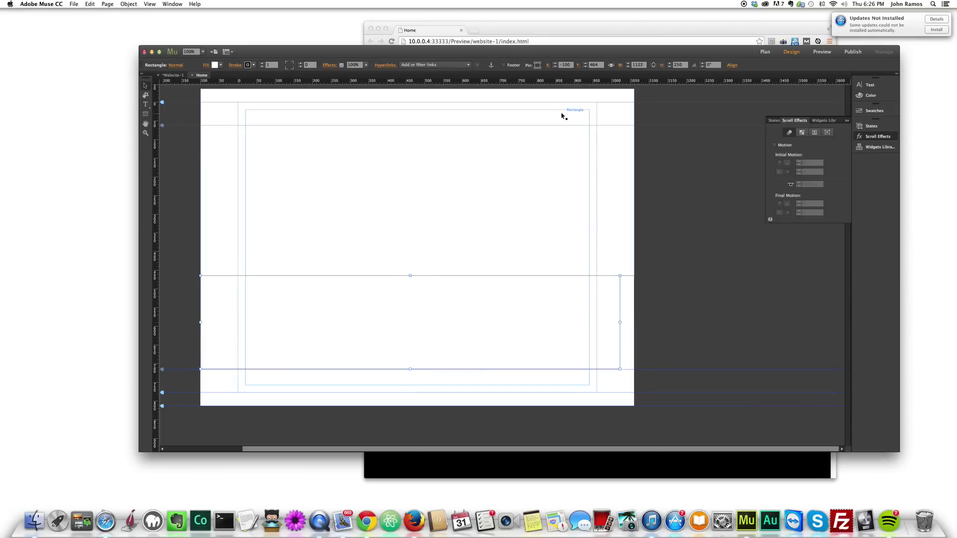
click(611, 66)
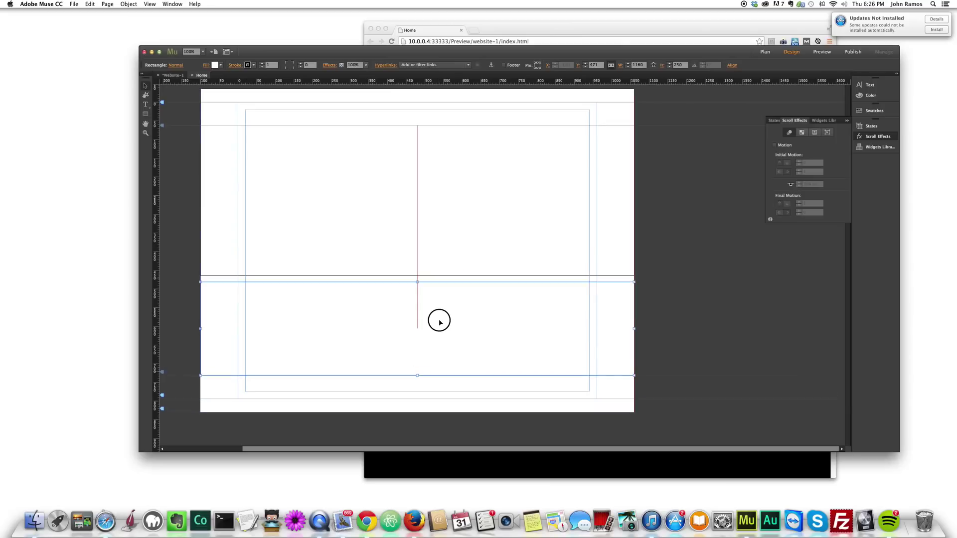
Set the upper rectangle's stroke color to None.
click(437, 217)
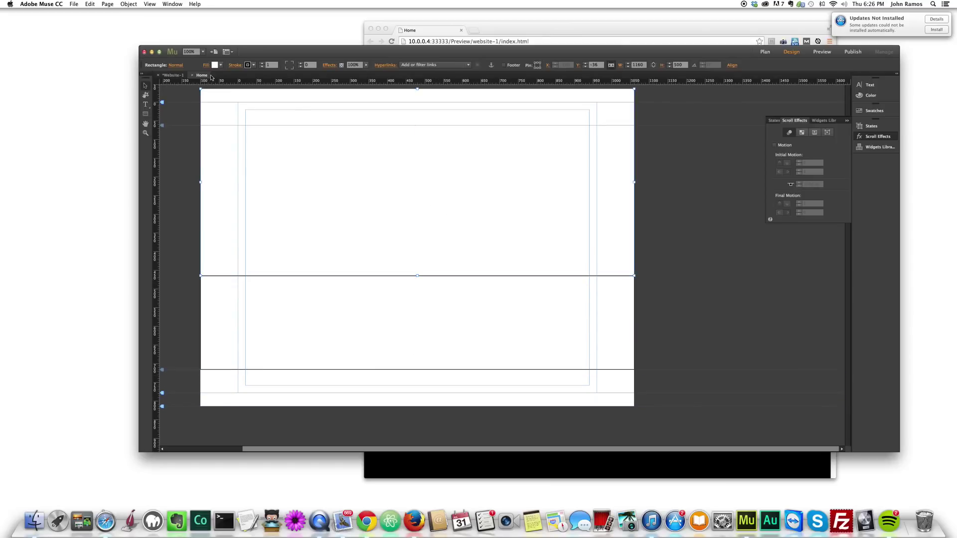
click(254, 66)
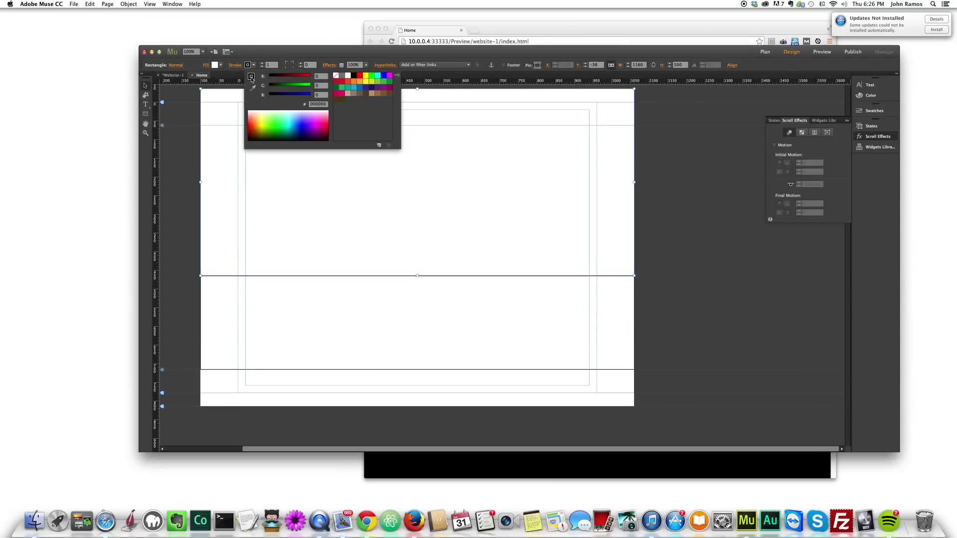
click(336, 75)
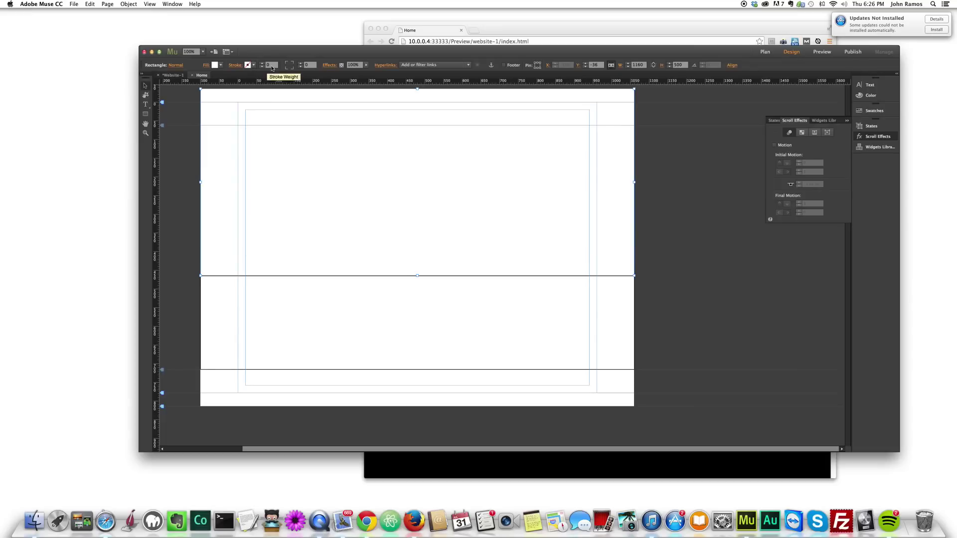
Give the lower rectangle stroke weight 0 and no stroke color, nudging it slightly upward.
click(280, 286)
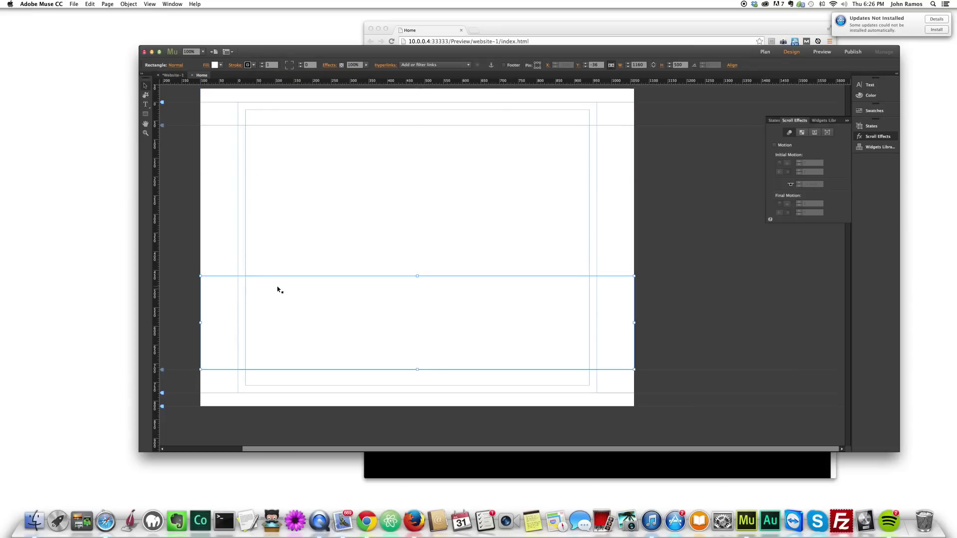
click(254, 65)
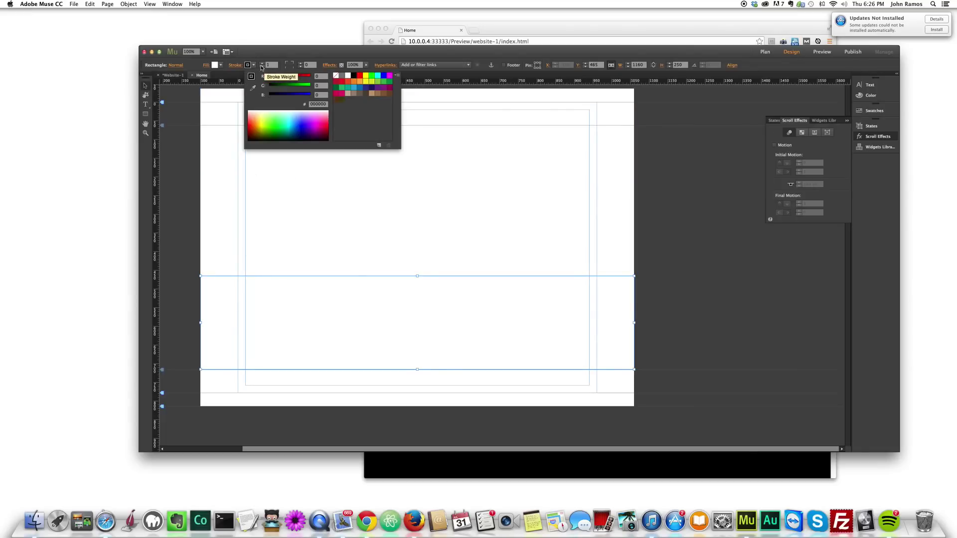
click(263, 68)
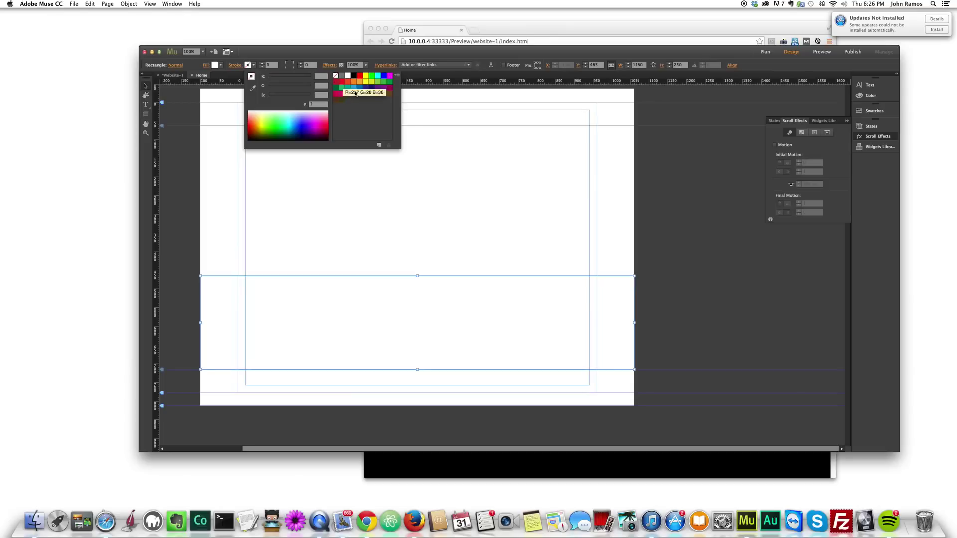
click(335, 75)
drag(488, 324, 488, 325)
click(482, 235)
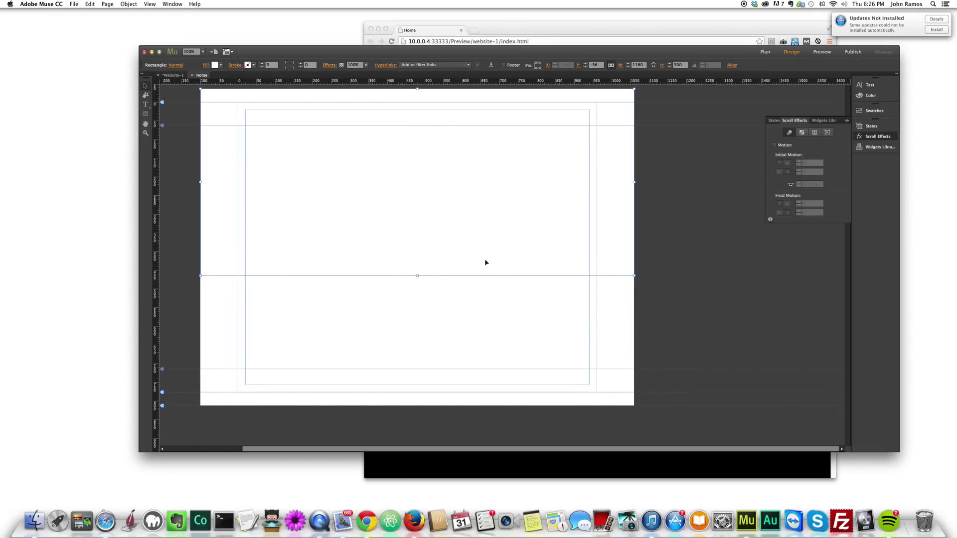
click(491, 296)
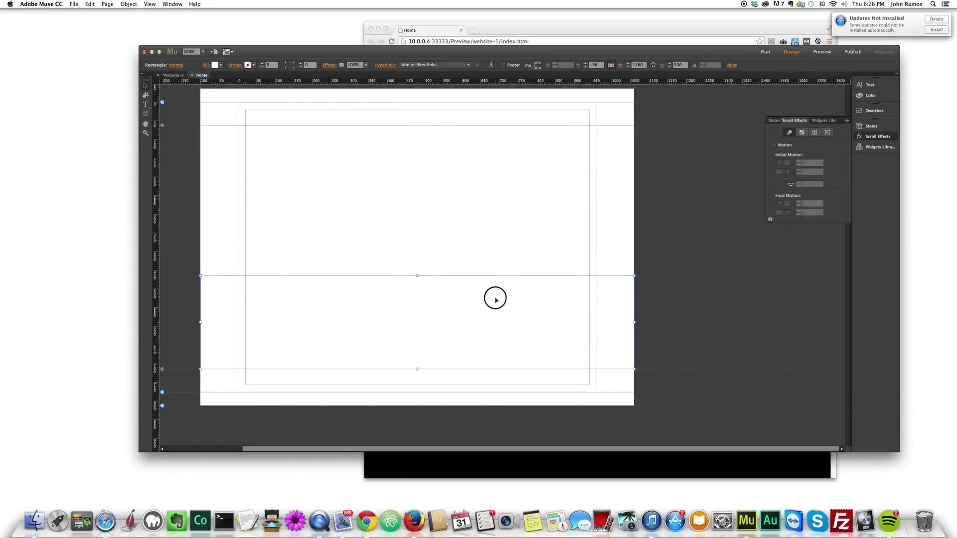
click(515, 210)
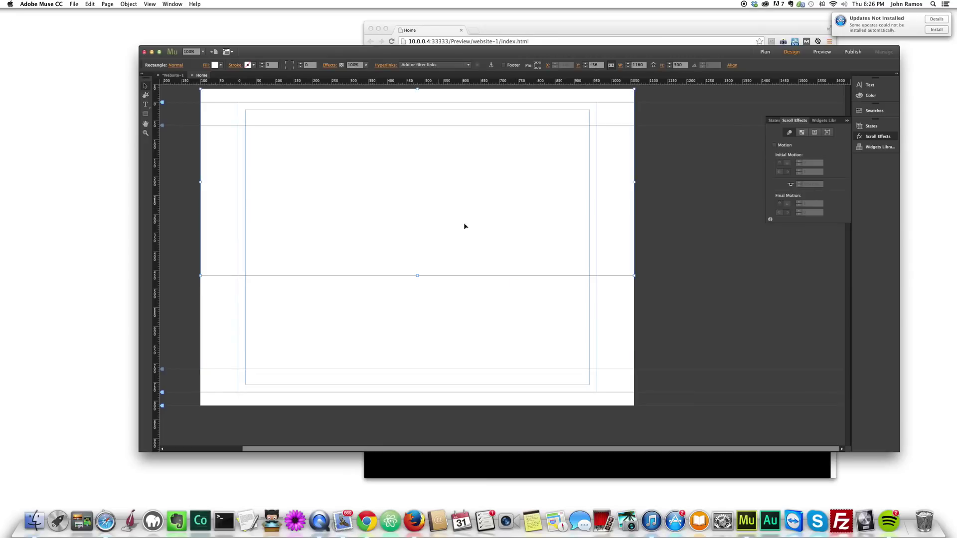
Fill the lower rectangle with the city skyline photo, Scale To Fill, anchored at the bottom.
click(488, 316)
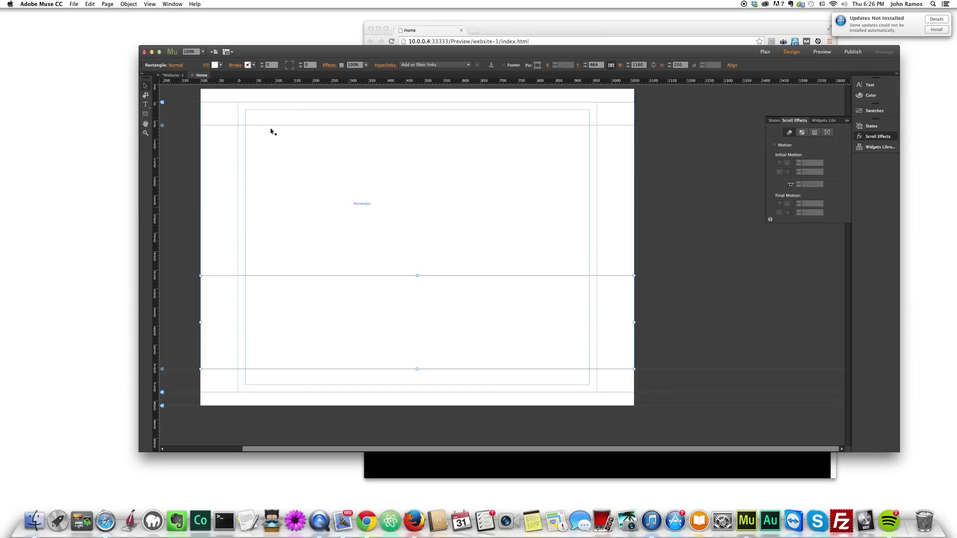
click(206, 65)
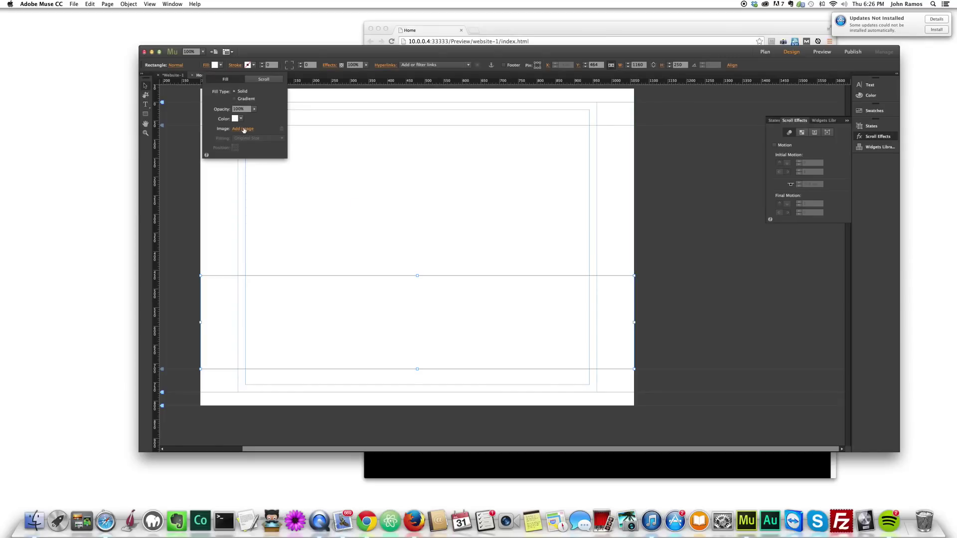
click(244, 129)
double_click(628, 196)
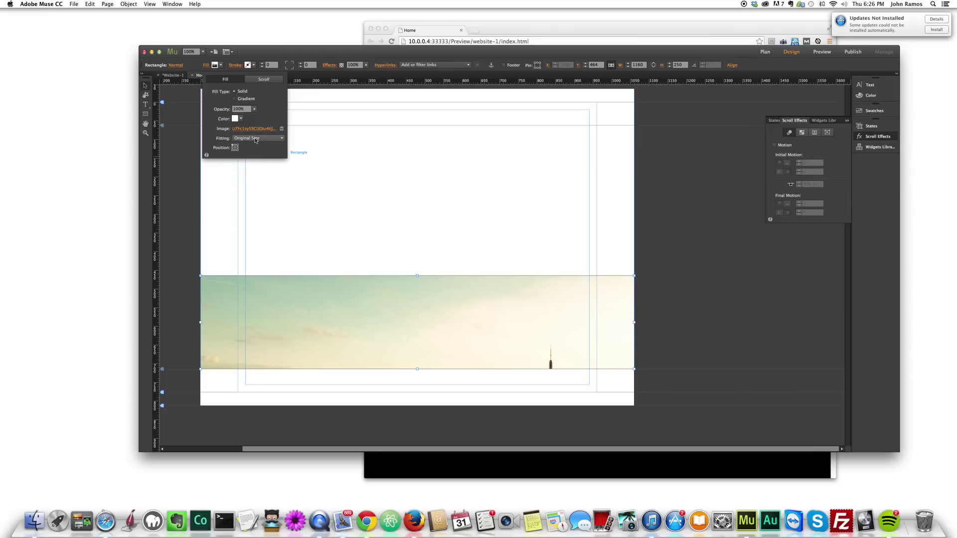
click(244, 140)
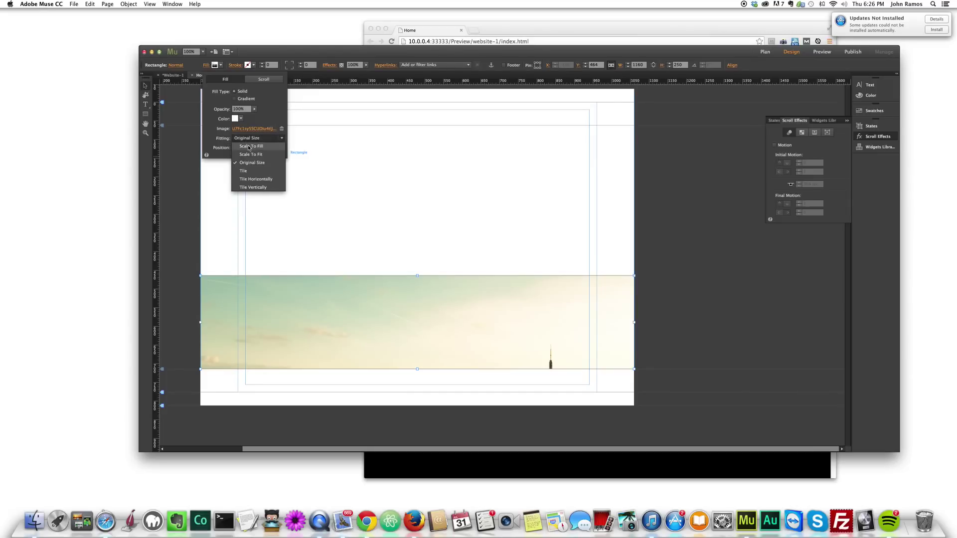
click(249, 148)
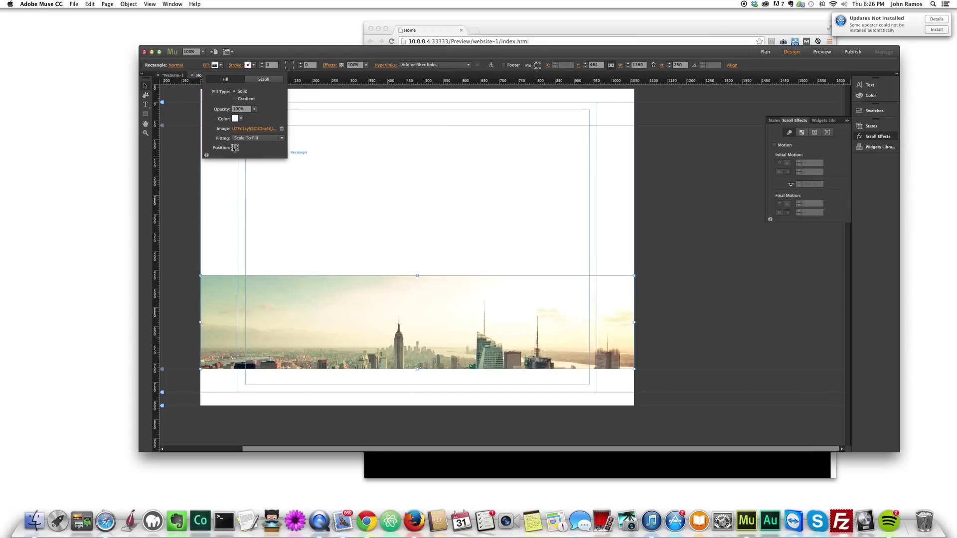
click(235, 150)
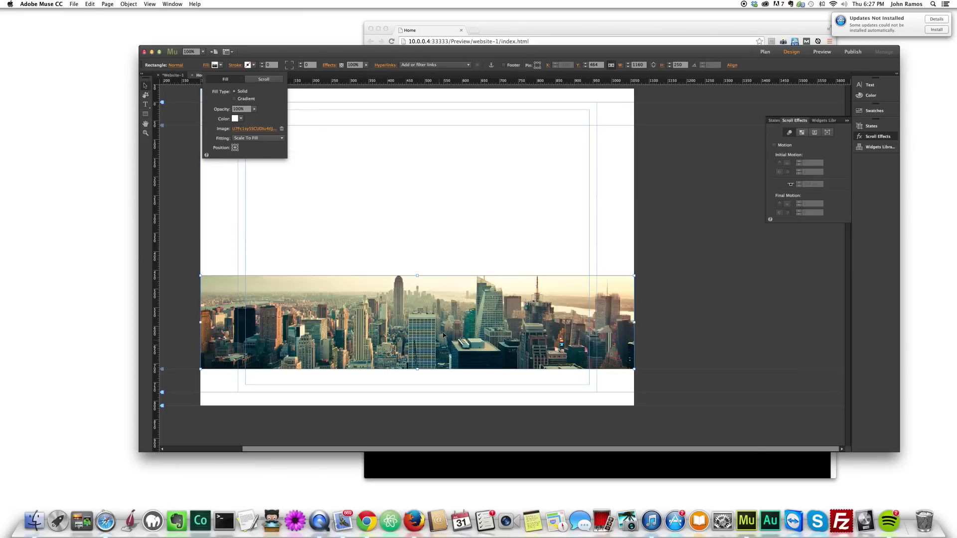
click(680, 289)
Select the white block and skyline banner together and Option-drag two copies down the page.
click(698, 300)
click(513, 203)
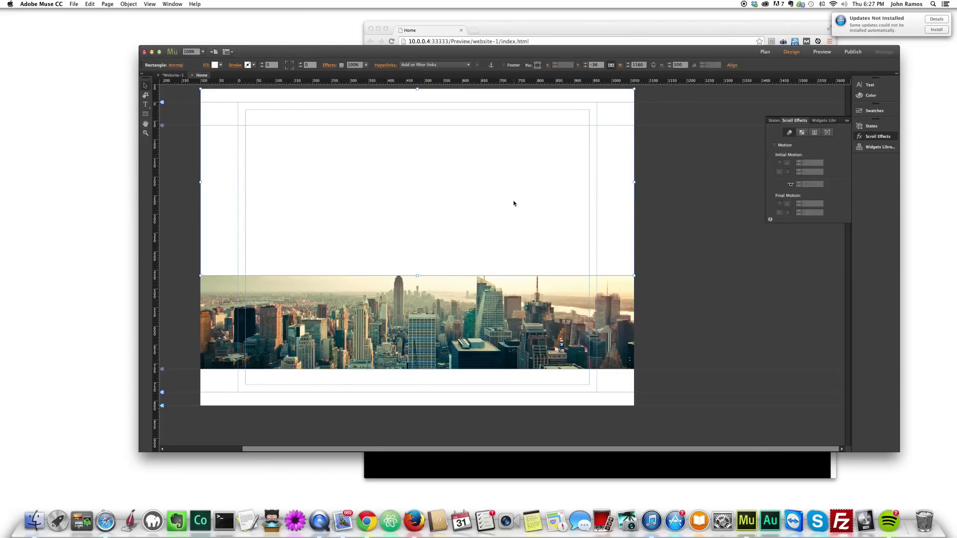
drag(654, 338, 277, 138)
drag(421, 185, 495, 352)
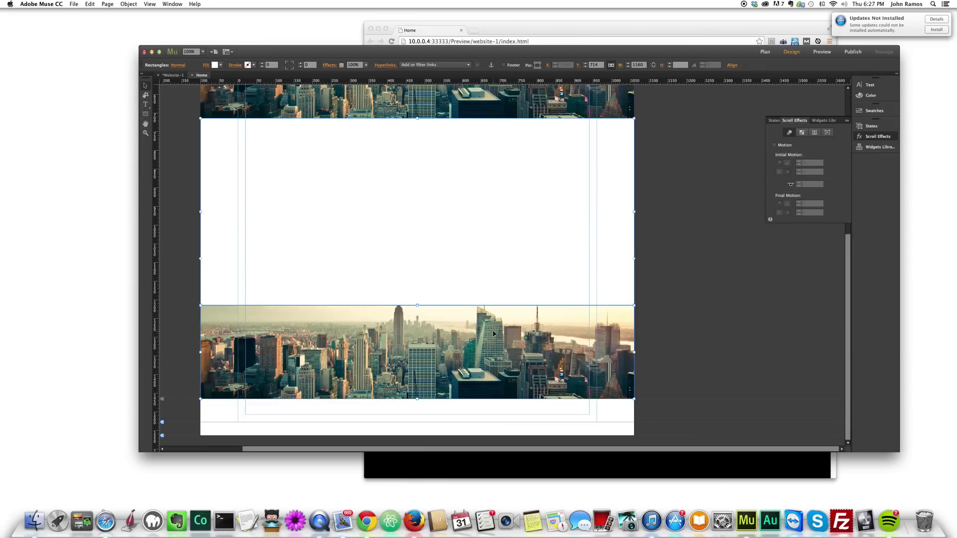
drag(550, 230, 498, 318)
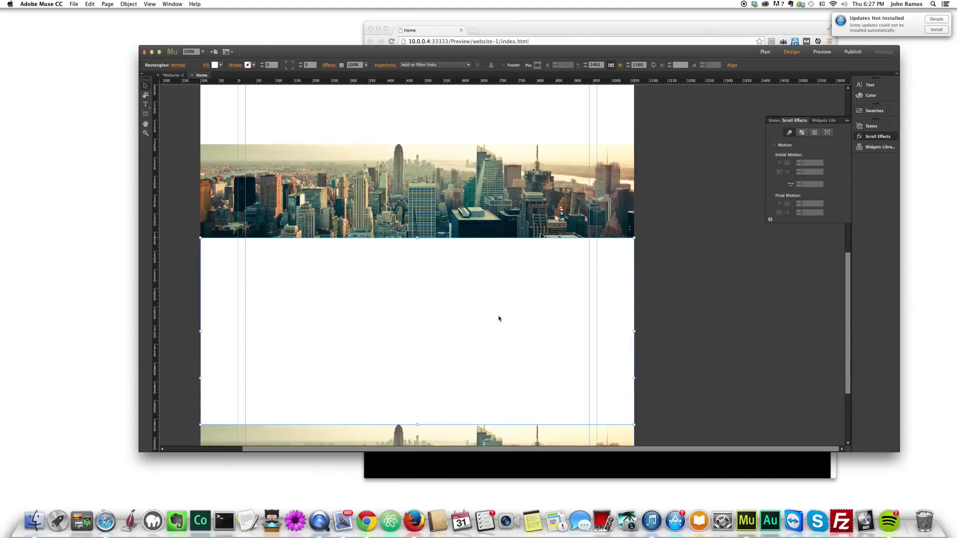
Add one more block-and-banner copy lower down, deselect, and select the second skyline banner.
scroll(495, 250, down, 5)
drag(494, 250, 464, 268)
scroll(489, 282, up, 3)
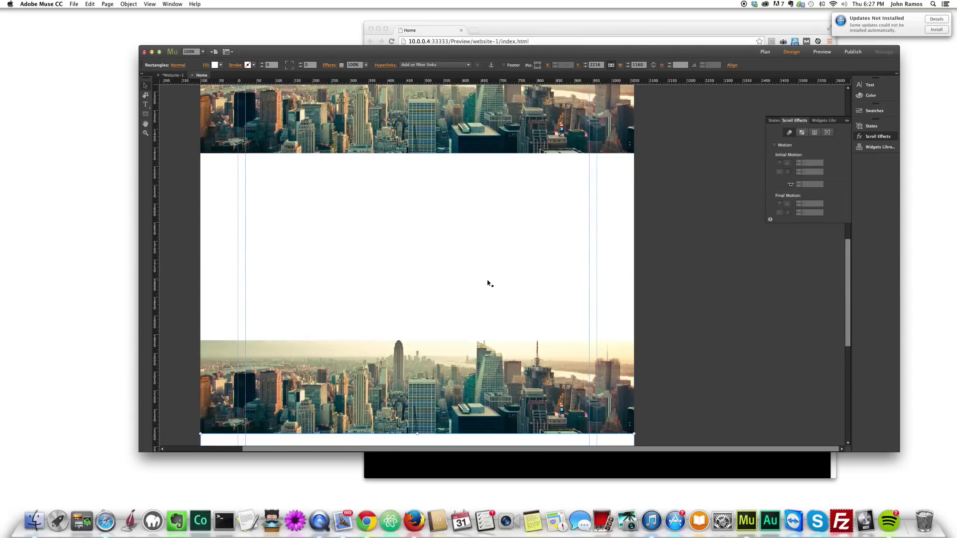
scroll(491, 282, up, 3)
drag(700, 346, 689, 225)
click(687, 278)
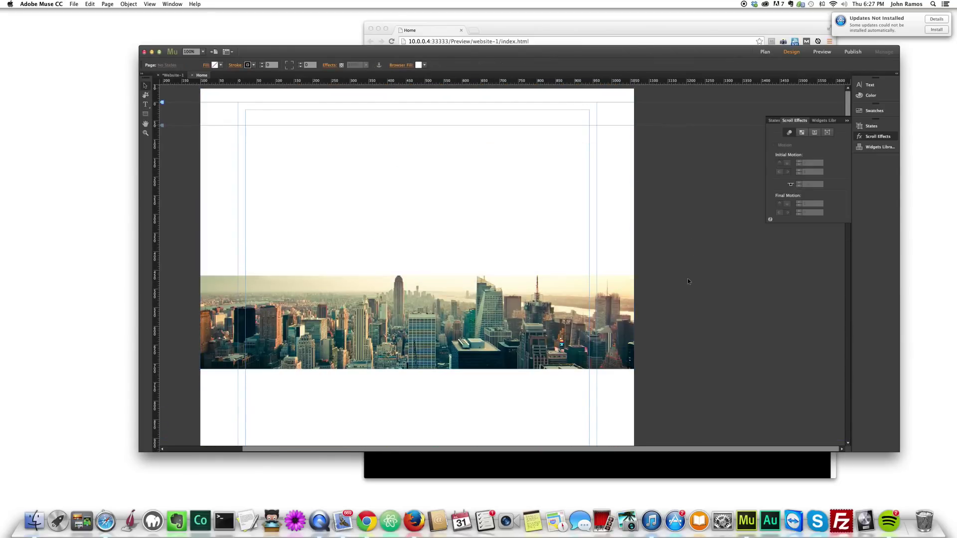
click(542, 313)
scroll(548, 308, down, 5)
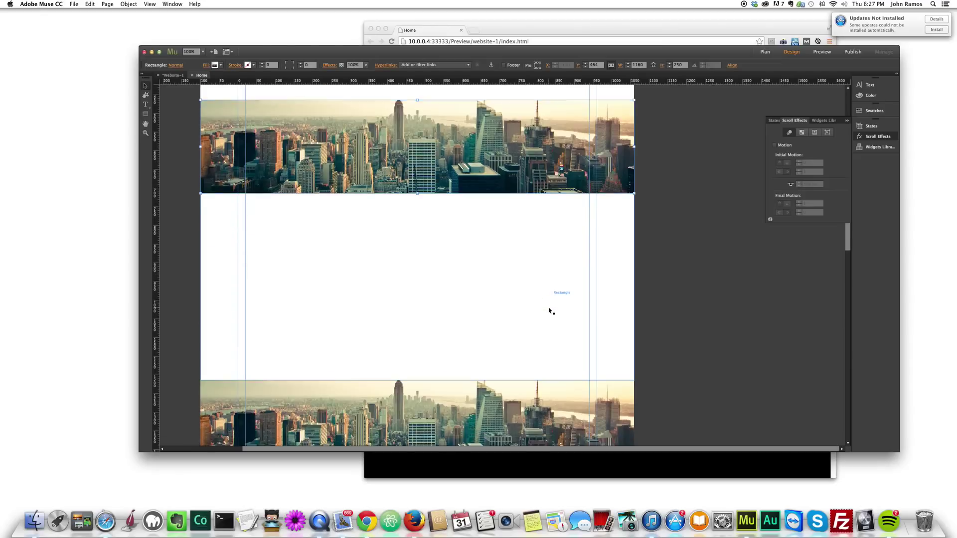
click(496, 353)
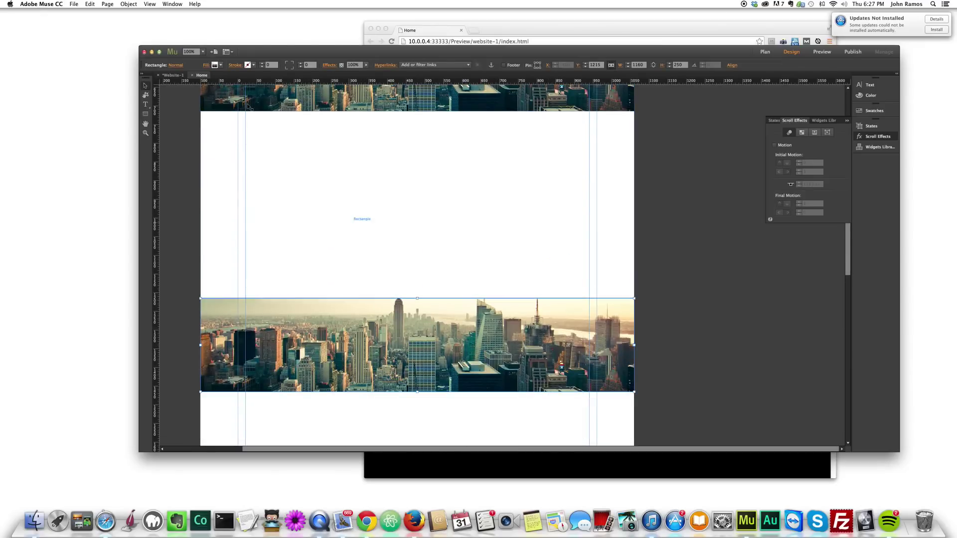
Replace the second banner's fill with the alley street photo.
click(208, 67)
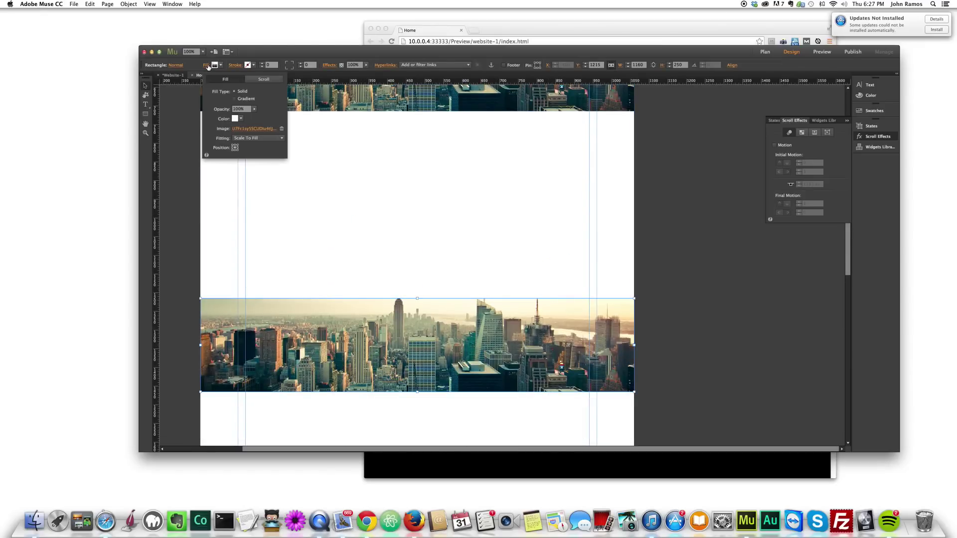
click(247, 129)
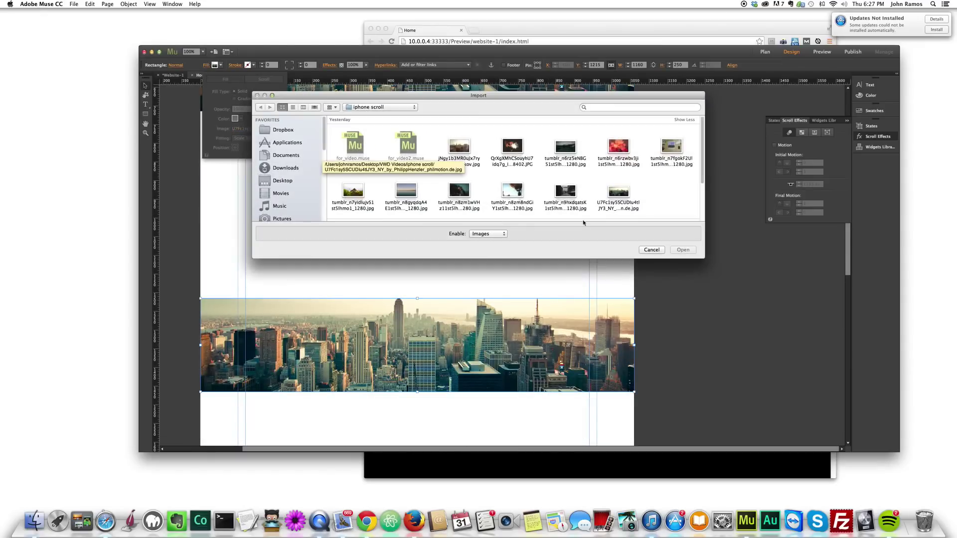
double_click(568, 194)
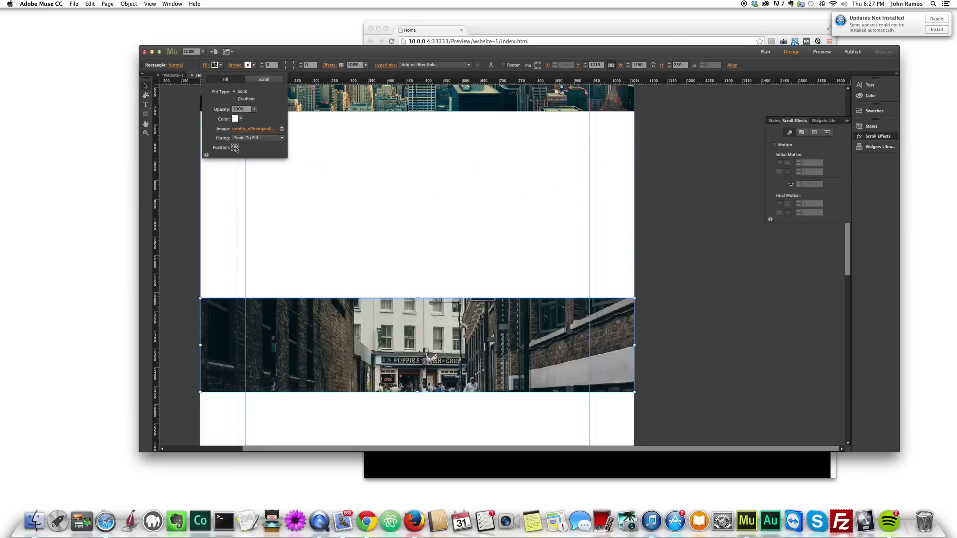
Replace the next banner's fill with the coastal-town photo.
scroll(683, 321, down, 10)
click(496, 327)
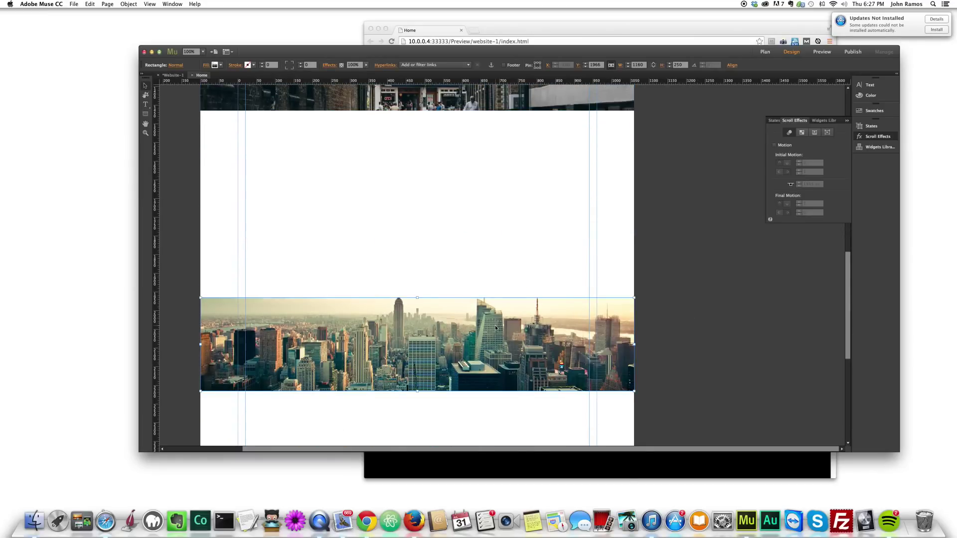
click(215, 65)
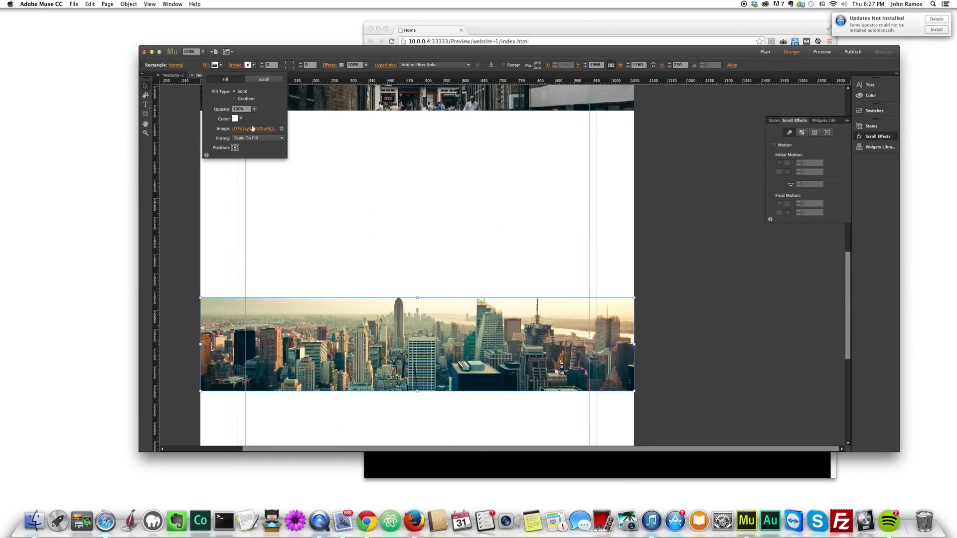
click(253, 129)
double_click(458, 194)
Replace the last banner's fill with the rooftop photo.
scroll(765, 317, down, 5)
click(573, 340)
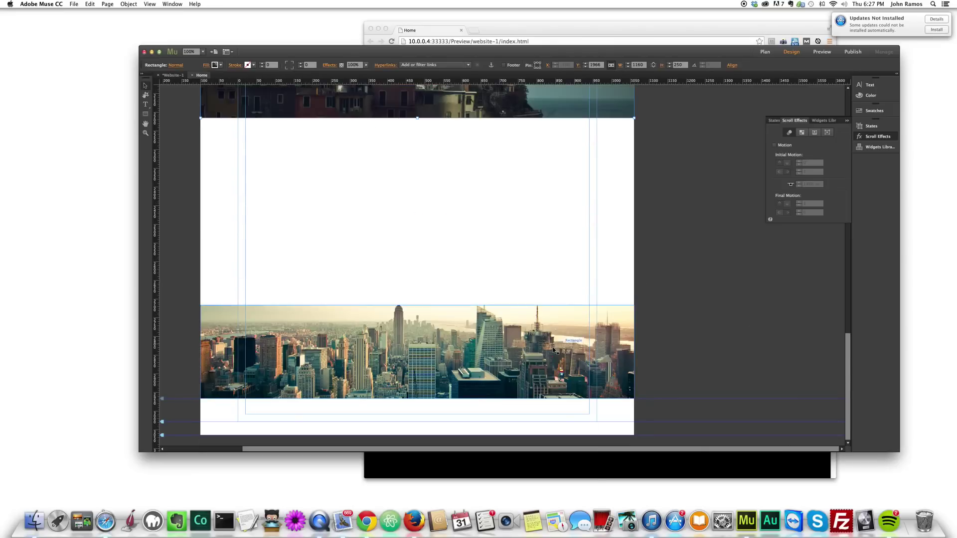
click(207, 67)
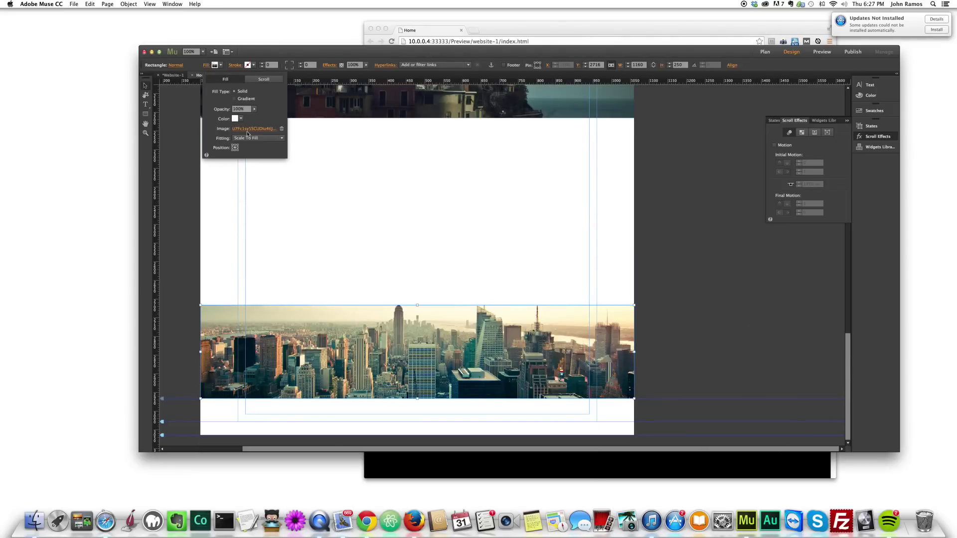
click(252, 129)
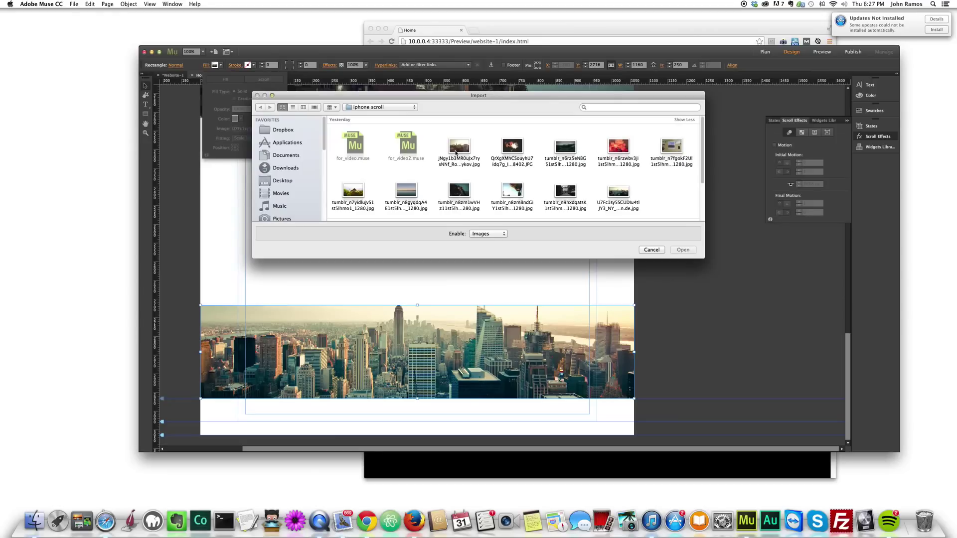
double_click(455, 153)
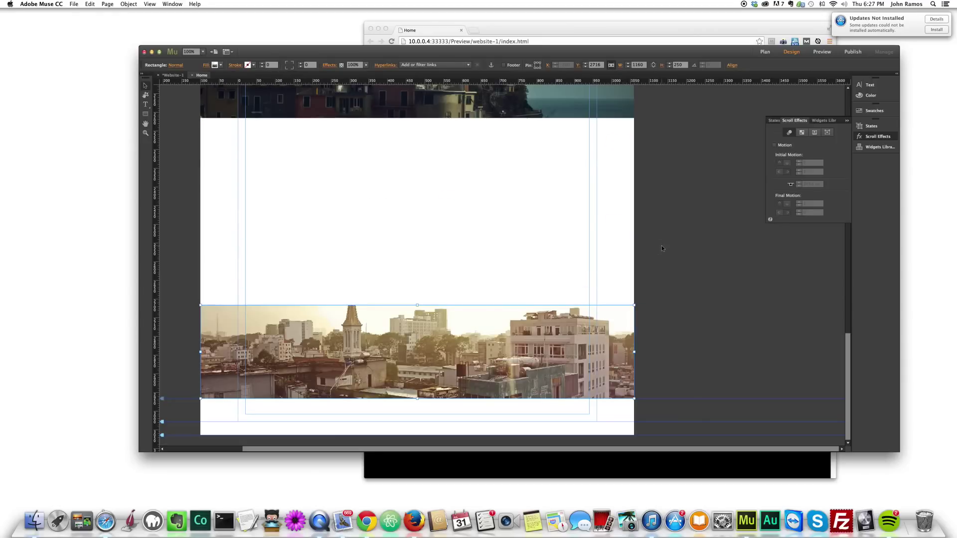
Drag the page-bottom marker below the last photo banner and scroll through the page to check it.
drag(162, 424, 161, 501)
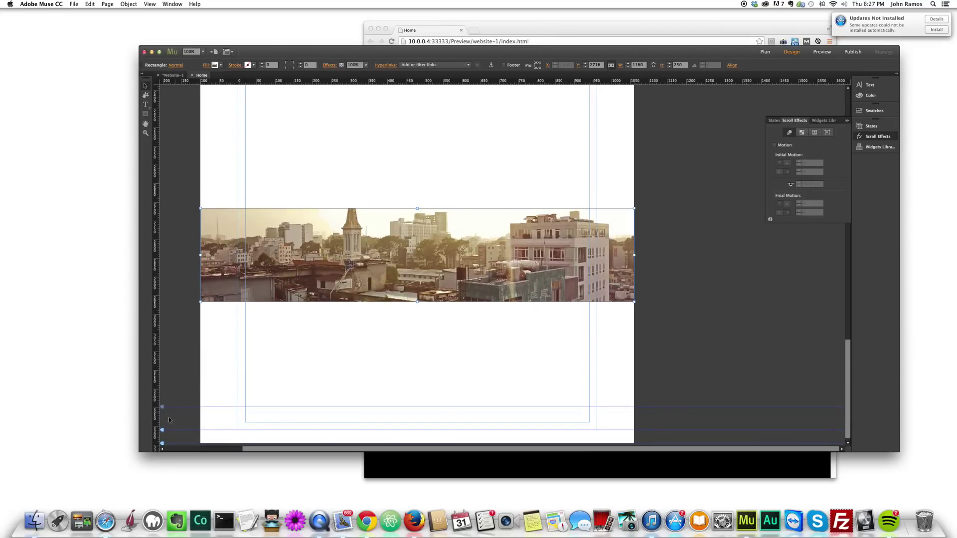
mouse_move(163, 433)
mouse_down()
mouse_move(155, 444)
mouse_move(164, 436)
mouse_up()
scroll(408, 200, up, 3)
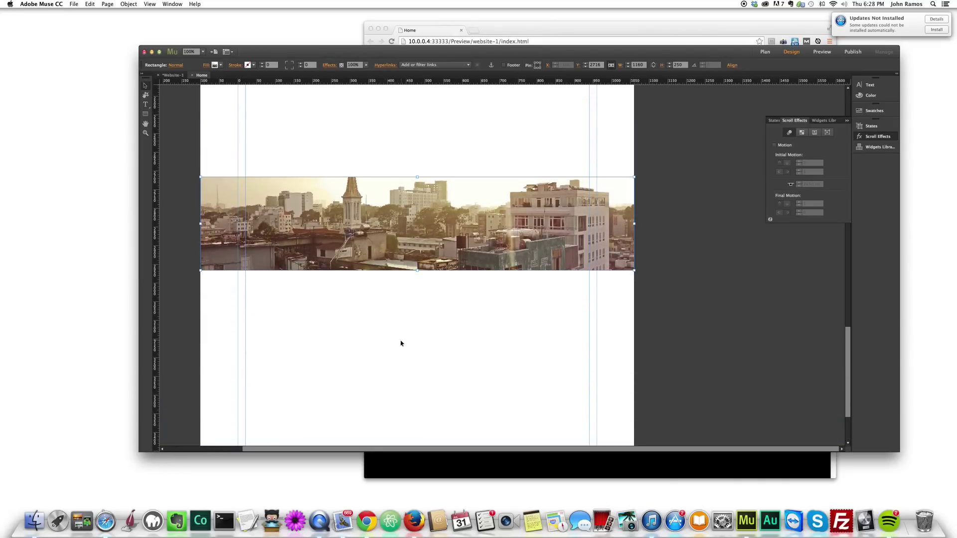
scroll(421, 313, up, 10)
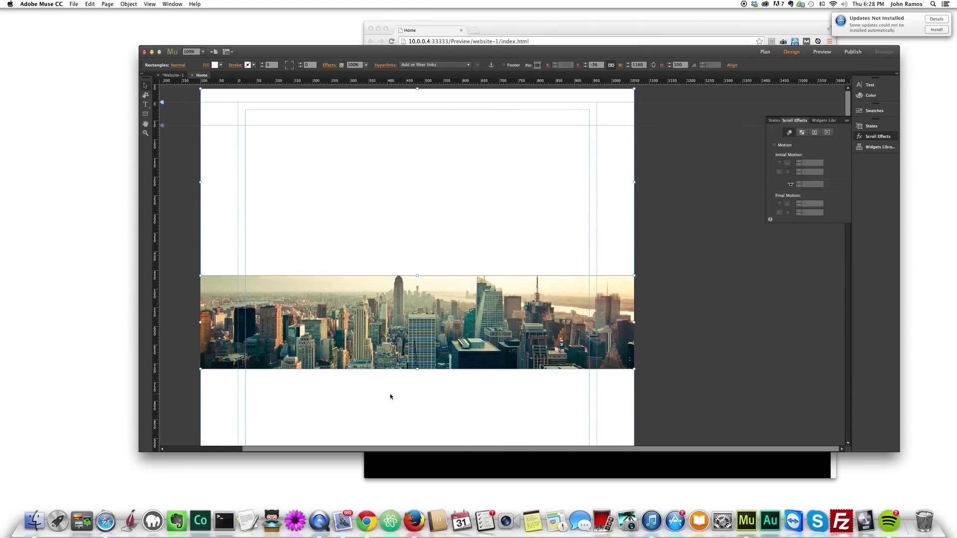
scroll(390, 396, down, 12)
scroll(391, 338, down, 5)
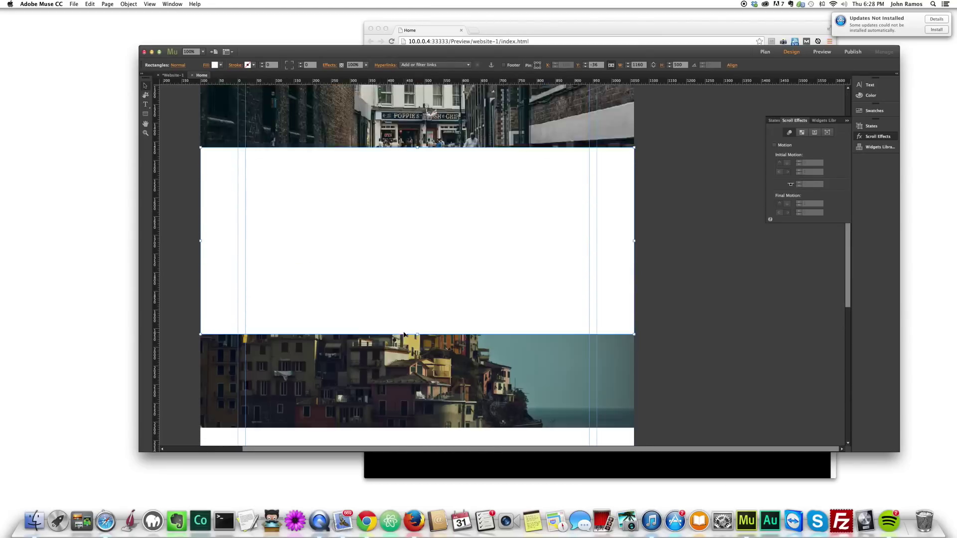
scroll(394, 349, down, 2)
scroll(414, 342, up, 10)
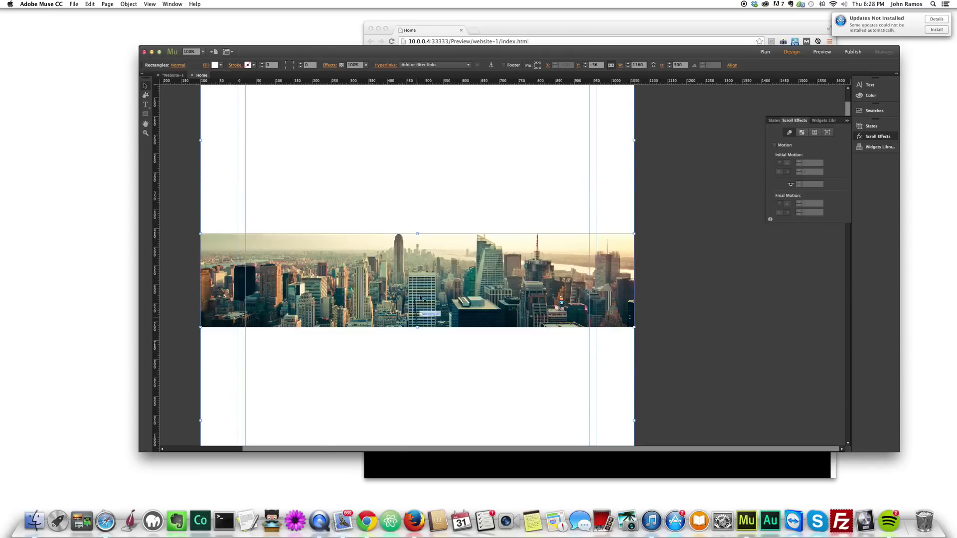
scroll(420, 297, up, 2)
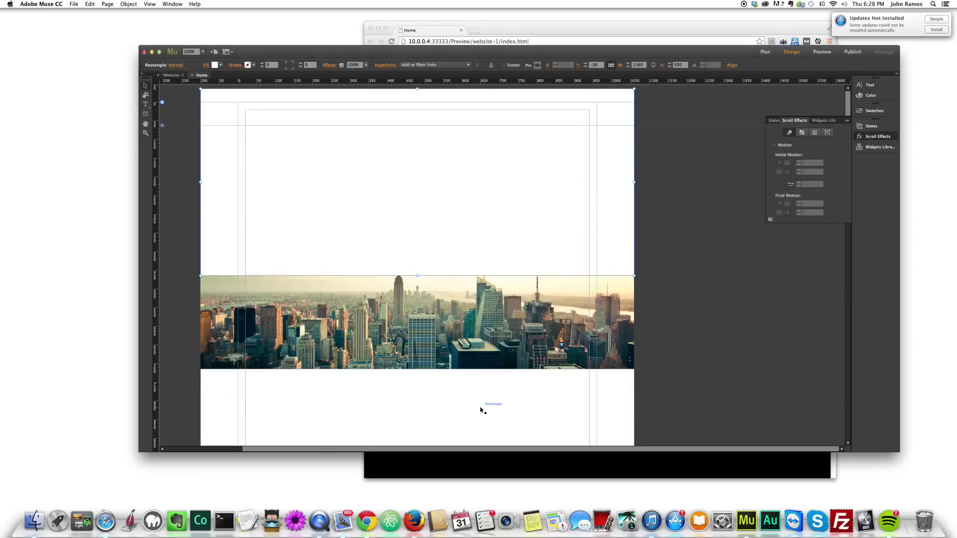
scroll(500, 404, down, 5)
scroll(548, 355, down, 6)
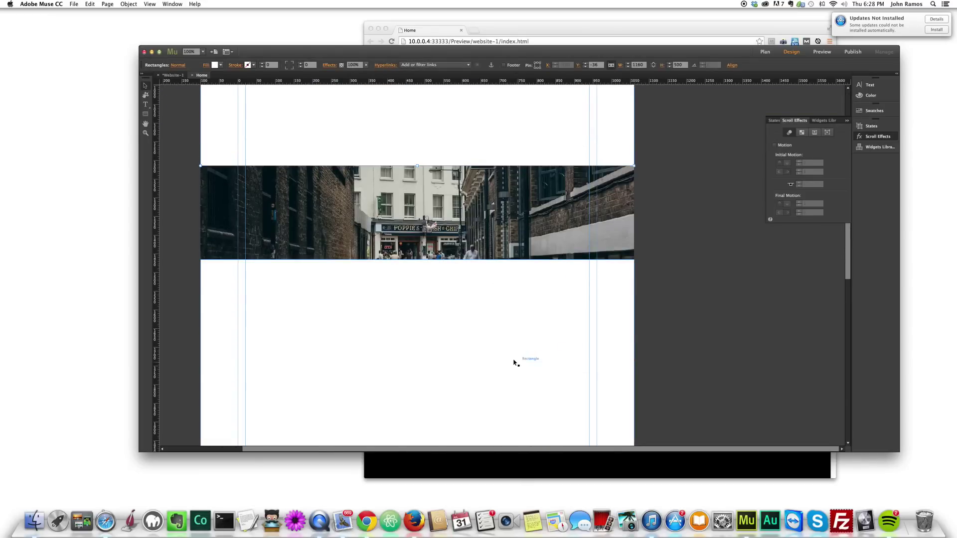
scroll(493, 327, down, 3)
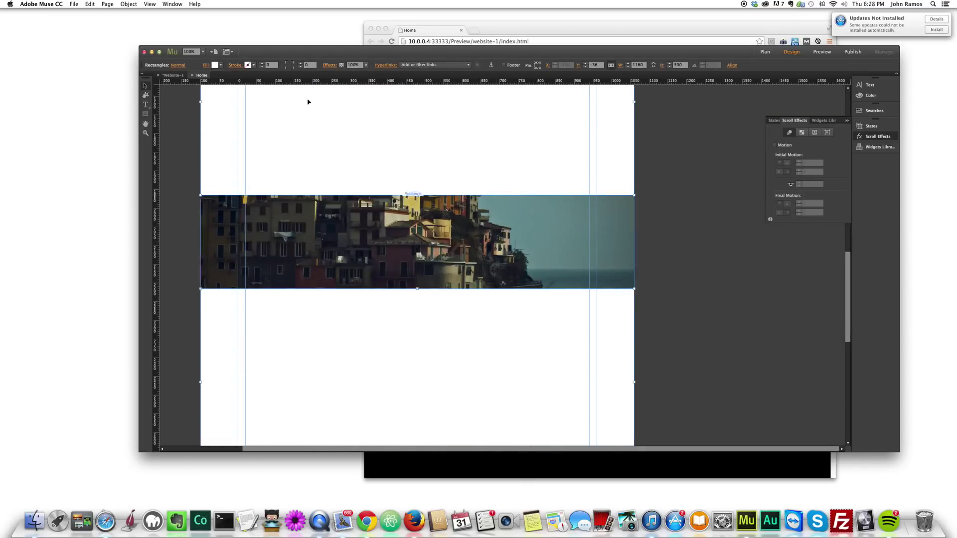
Change the selected rectangles' fill swatch from white to black, then deselect everything.
click(215, 64)
click(320, 75)
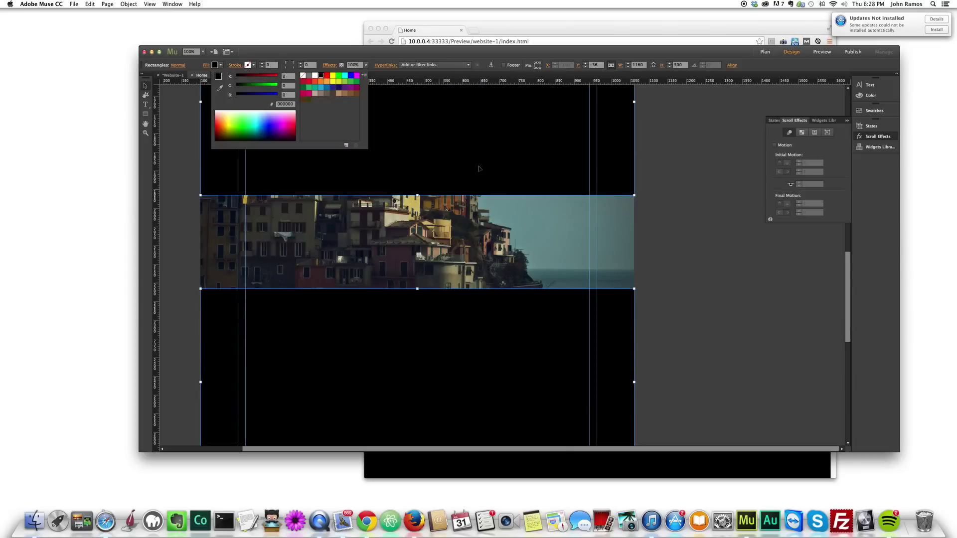
scroll(698, 244, up, 8)
click(758, 255)
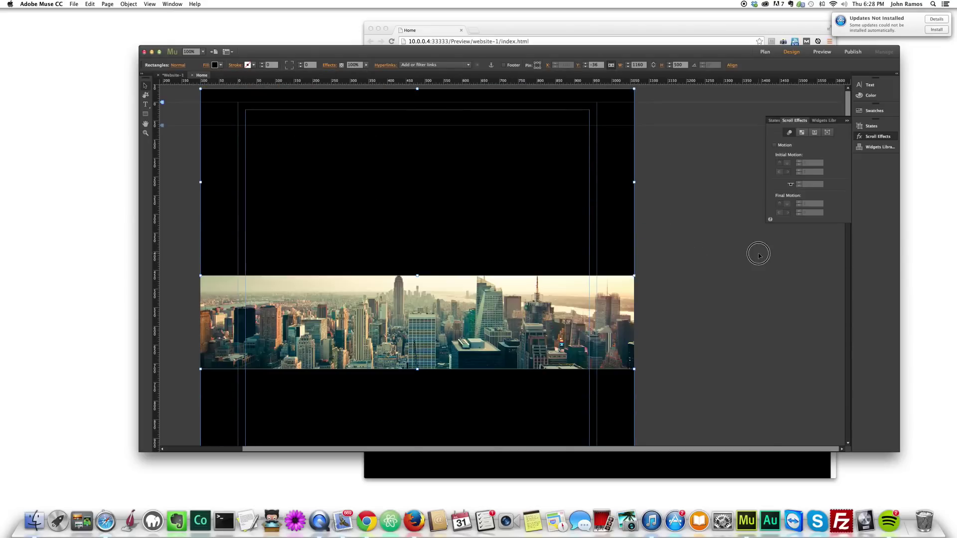
click(532, 218)
scroll(478, 379, down, 5)
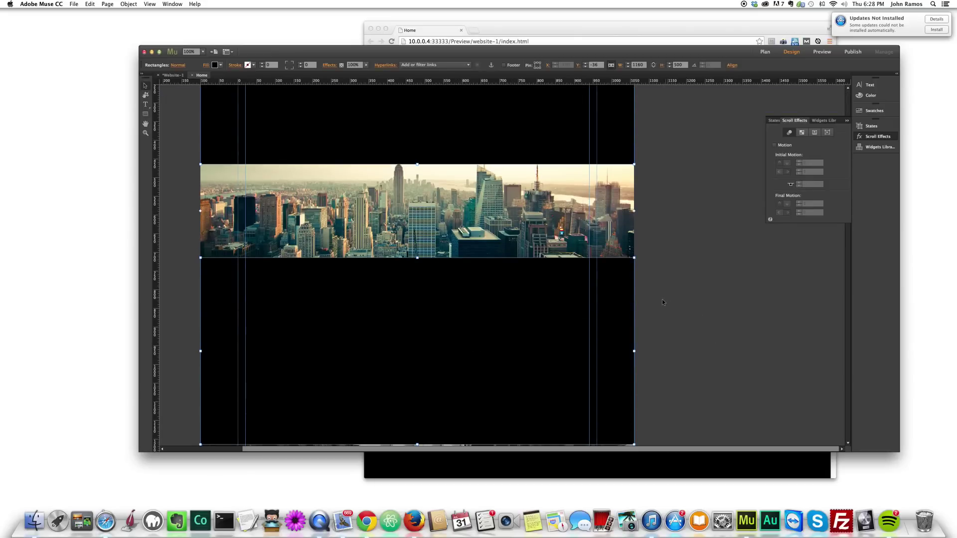
scroll(662, 299, down, 8)
click(675, 306)
scroll(674, 306, up, 10)
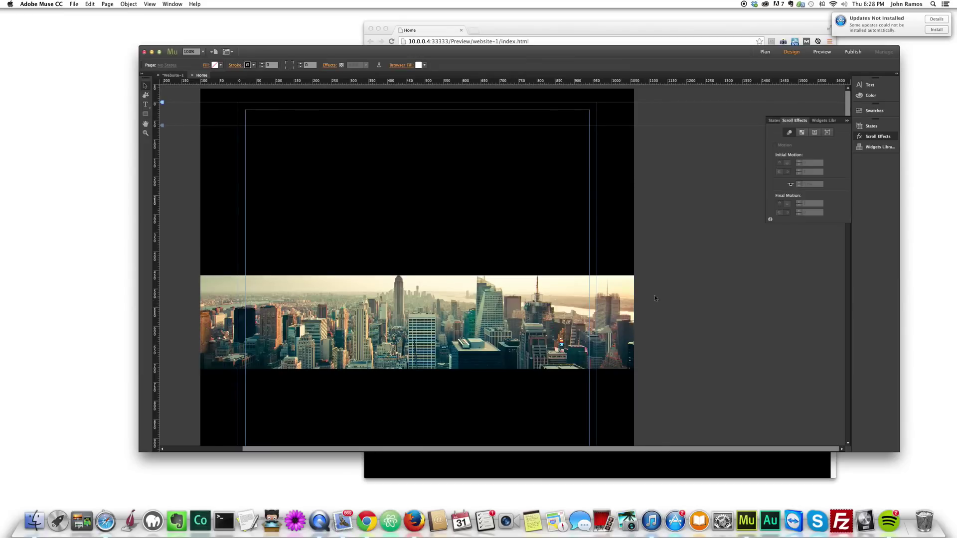
Preview the page in Chrome and scroll down through the banners.
key(super+shift+e)
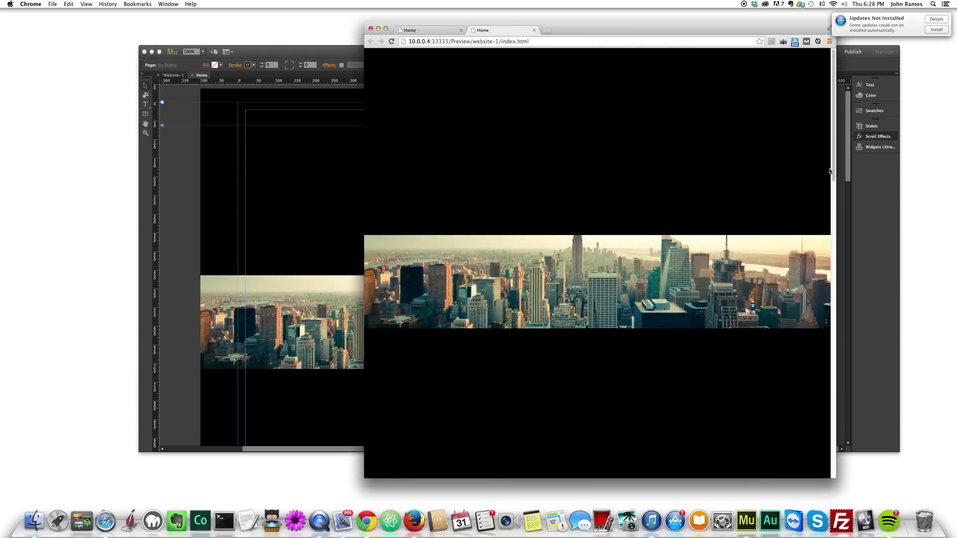
scroll(833, 178, down, 5)
drag(833, 179, 830, 306)
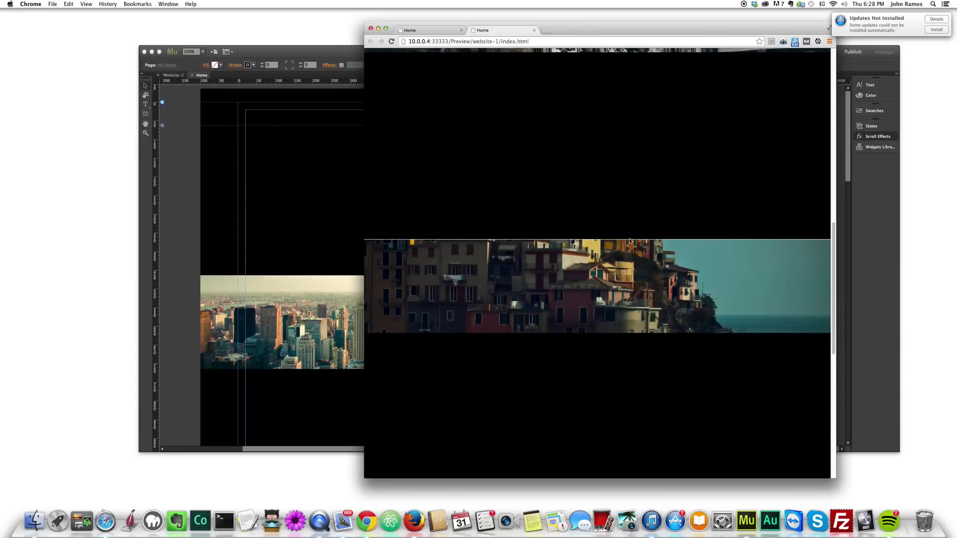
Return to Muse, scroll down and select the street image banner.
click(314, 232)
scroll(314, 232, down, 6)
click(455, 331)
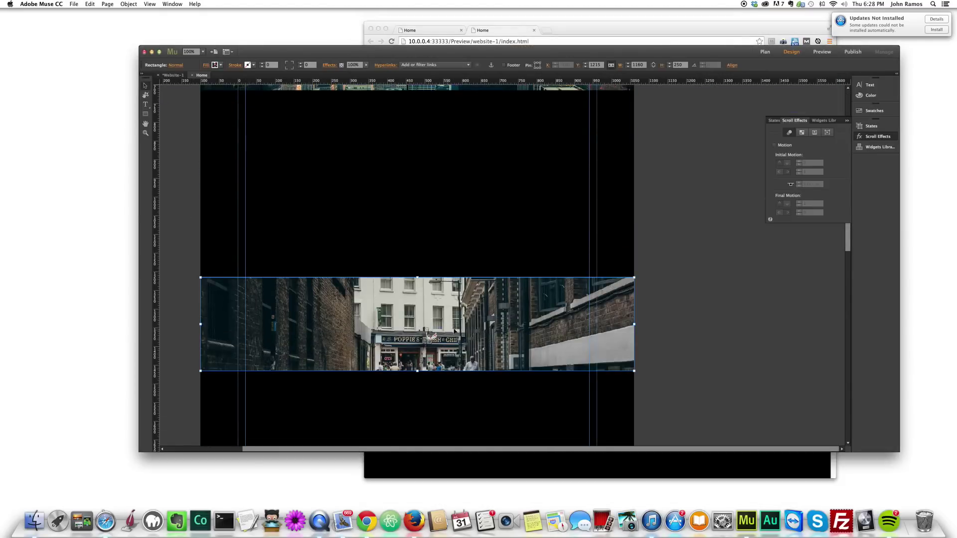
Try resizing the black block above the street image from its bottom edge.
click(417, 277)
click(753, 309)
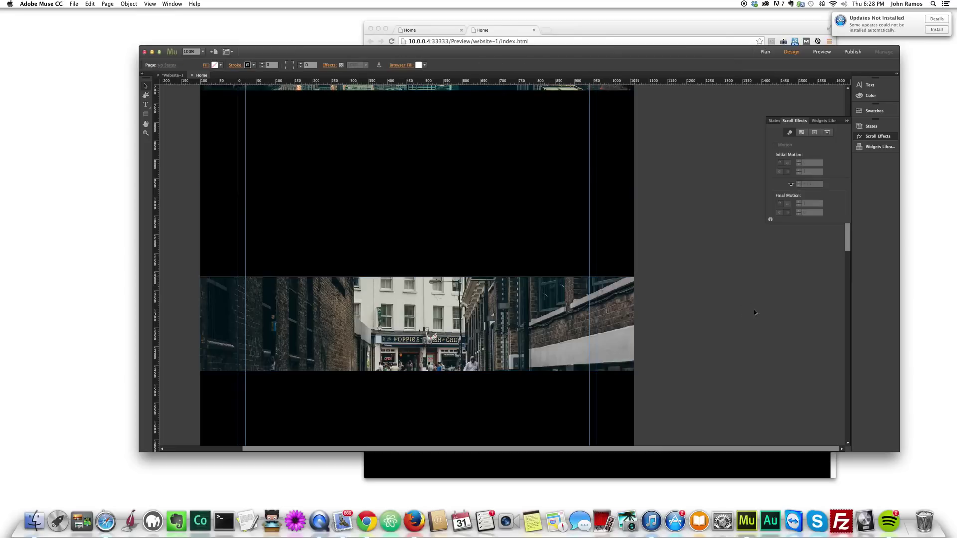
click(428, 270)
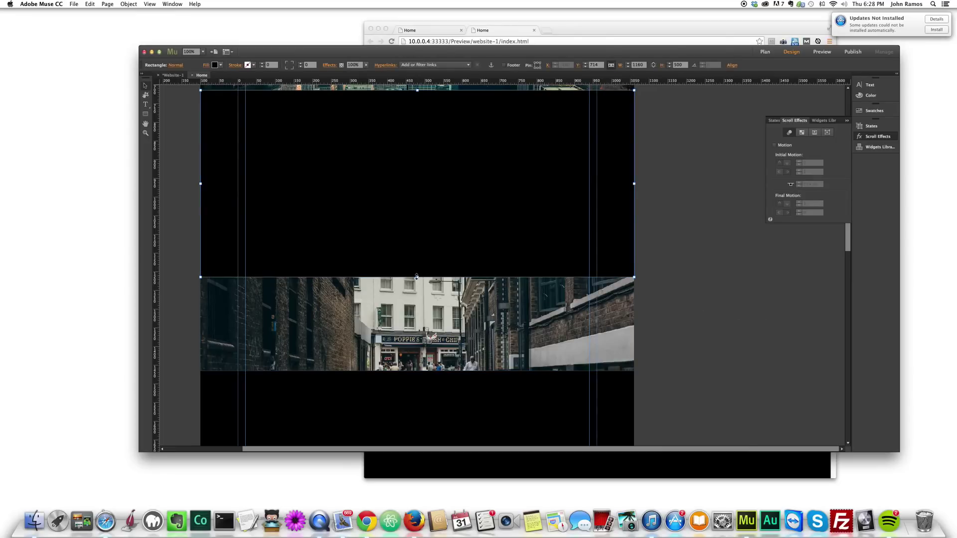
drag(417, 277, 417, 280)
click(674, 308)
click(551, 314)
click(640, 303)
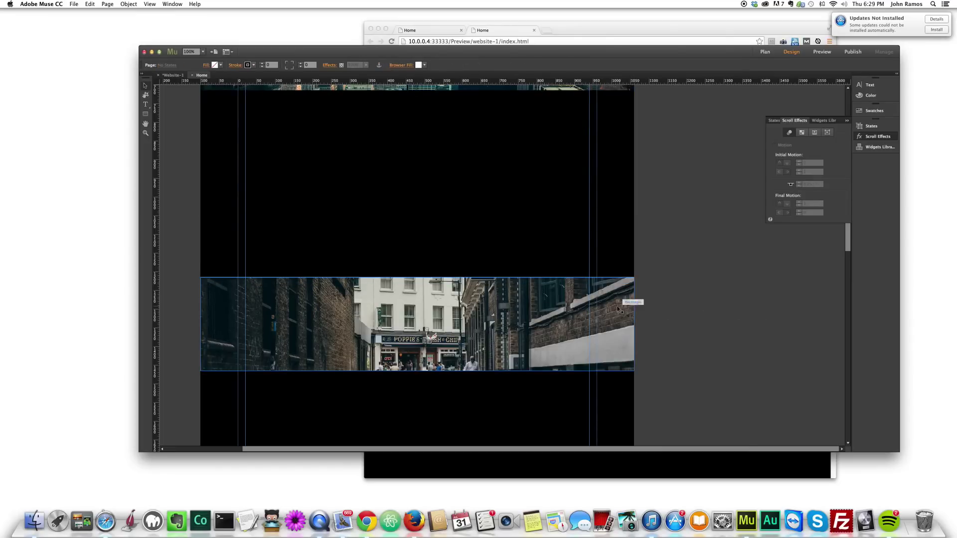
Preview the page in the browser and scroll down to check the gaps.
key(super+shift+e)
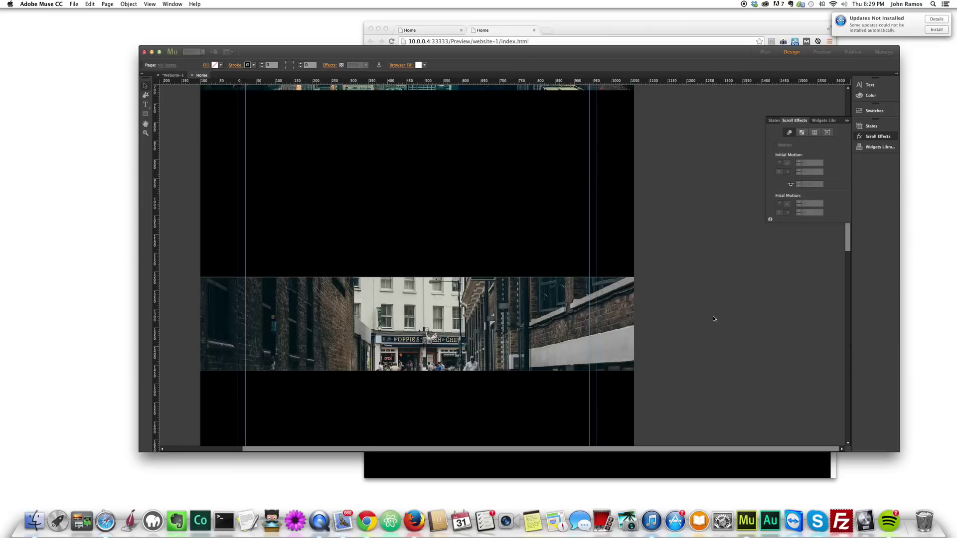
scroll(717, 283, down, 5)
scroll(717, 283, down, 5)
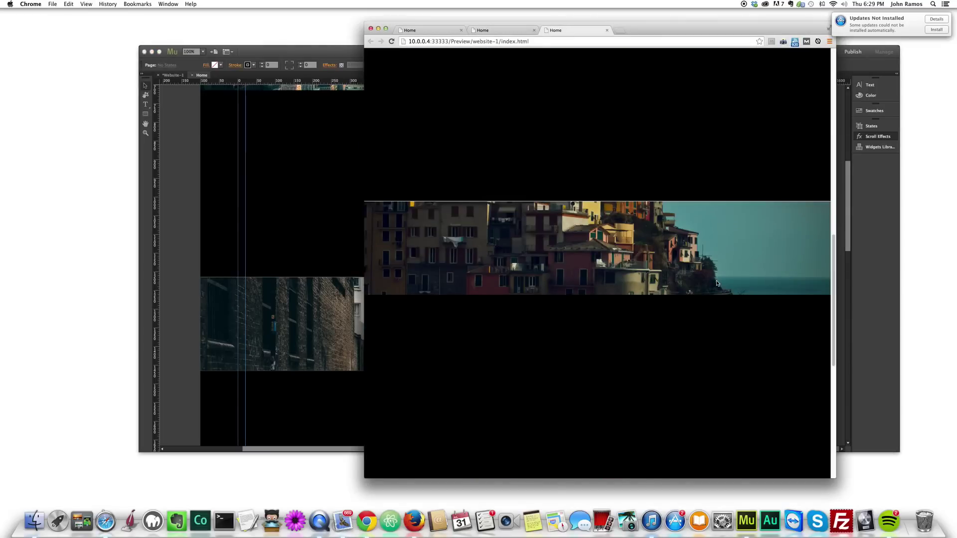
Raise the coastal town banner's top edge a few pixels to meet the black block.
click(184, 234)
scroll(225, 264, down, 8)
click(418, 294)
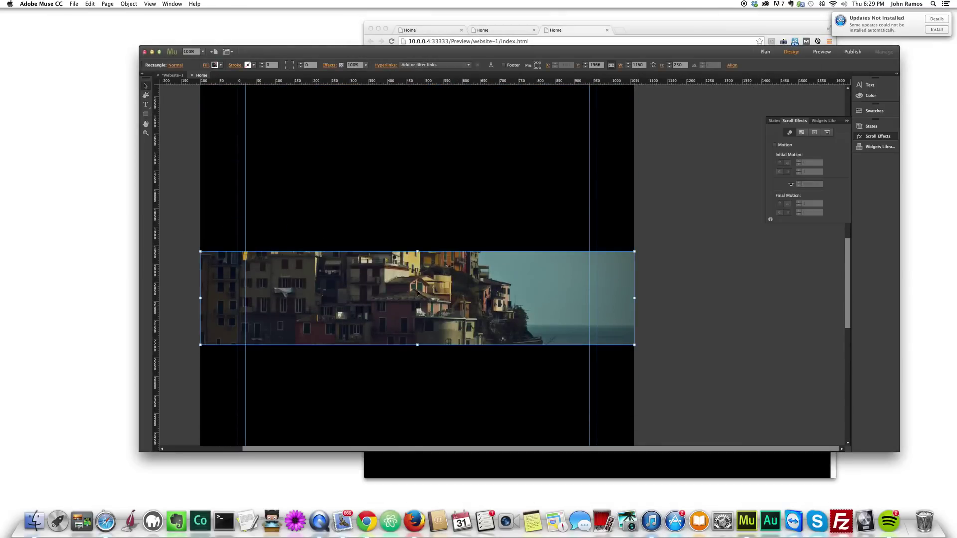
scroll(630, 295, down, 5)
scroll(438, 279, up, 8)
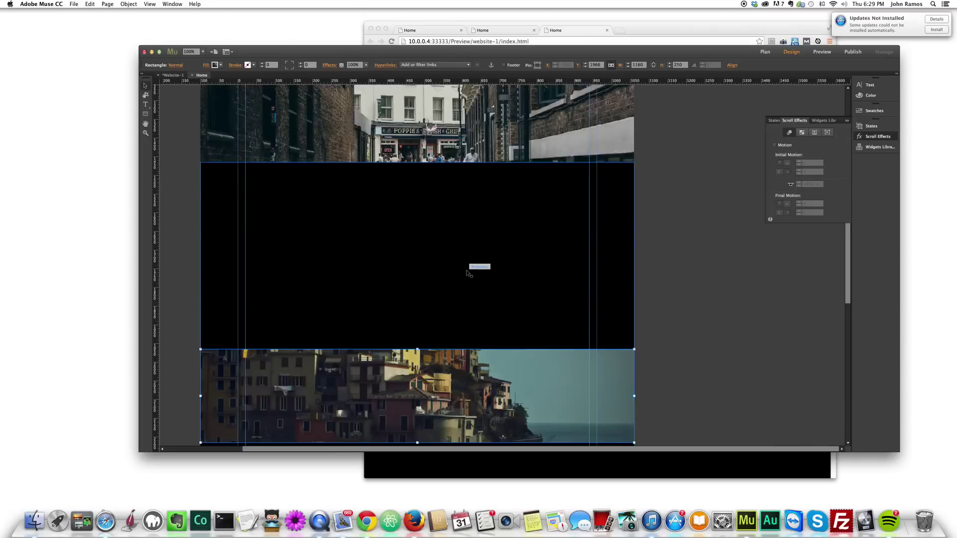
scroll(451, 332, down, 3)
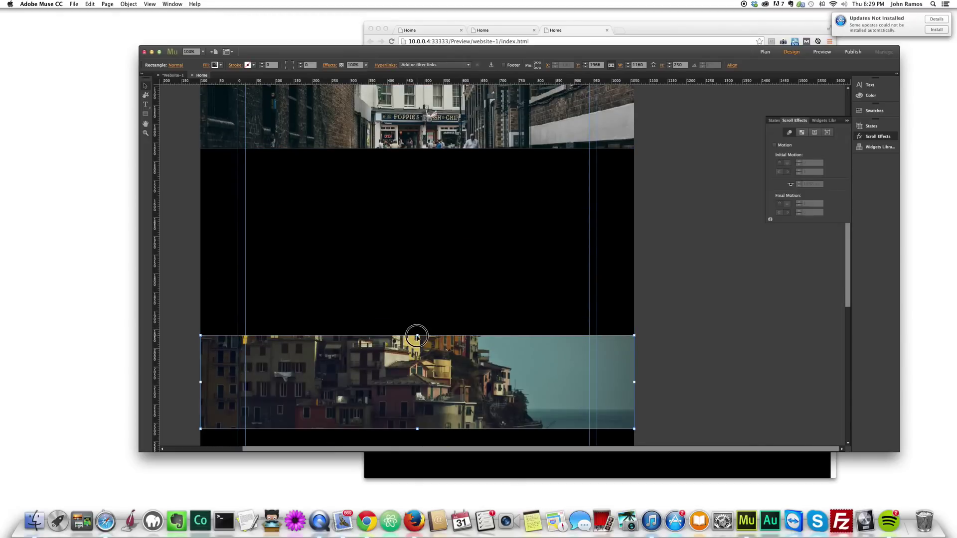
click(710, 353)
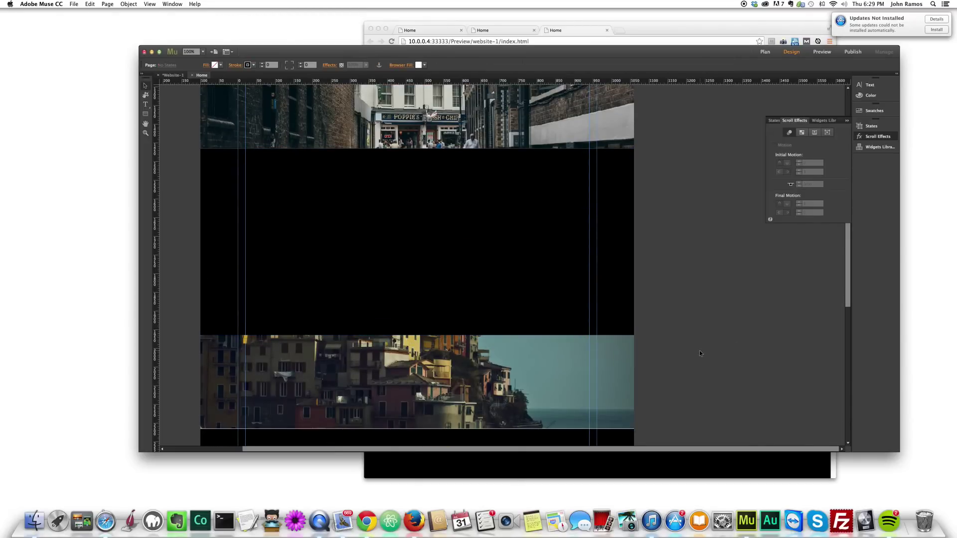
click(491, 386)
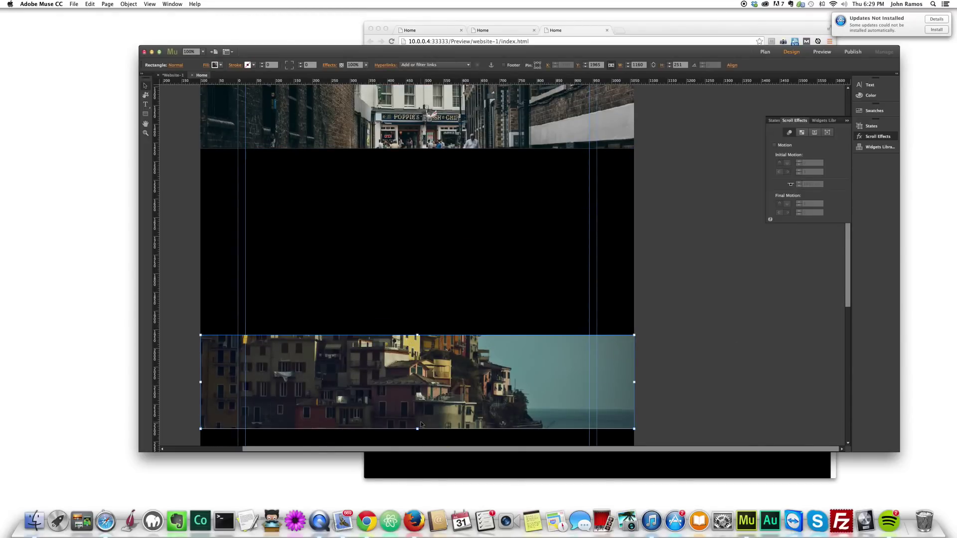
drag(421, 424, 423, 423)
click(417, 337)
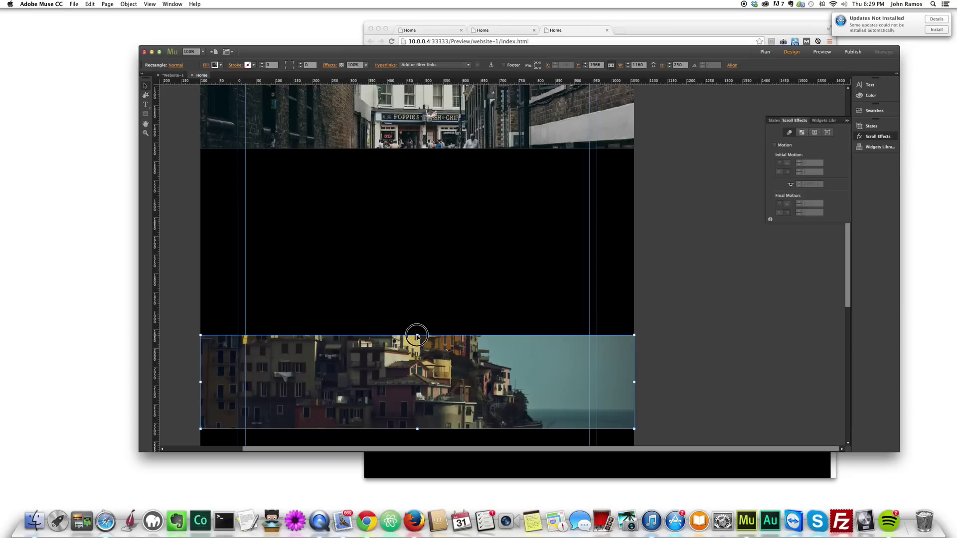
drag(417, 337, 417, 335)
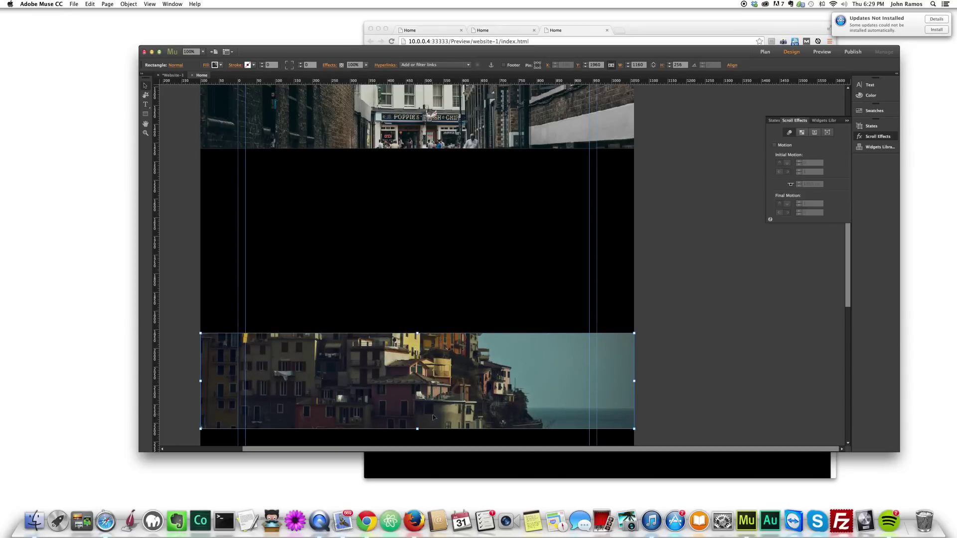
click(649, 403)
Set the page's Browser Fill to black.
scroll(502, 375, down, 10)
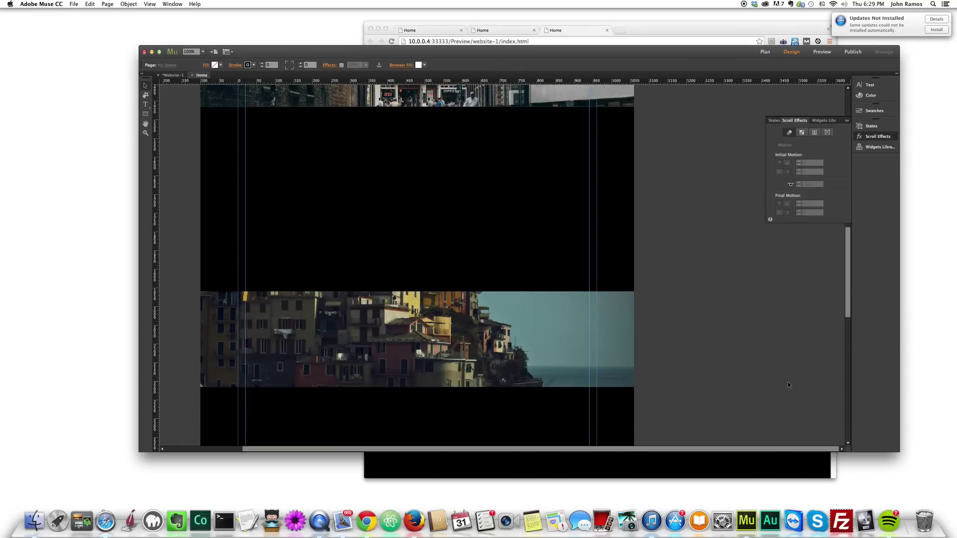
scroll(502, 375, down, 10)
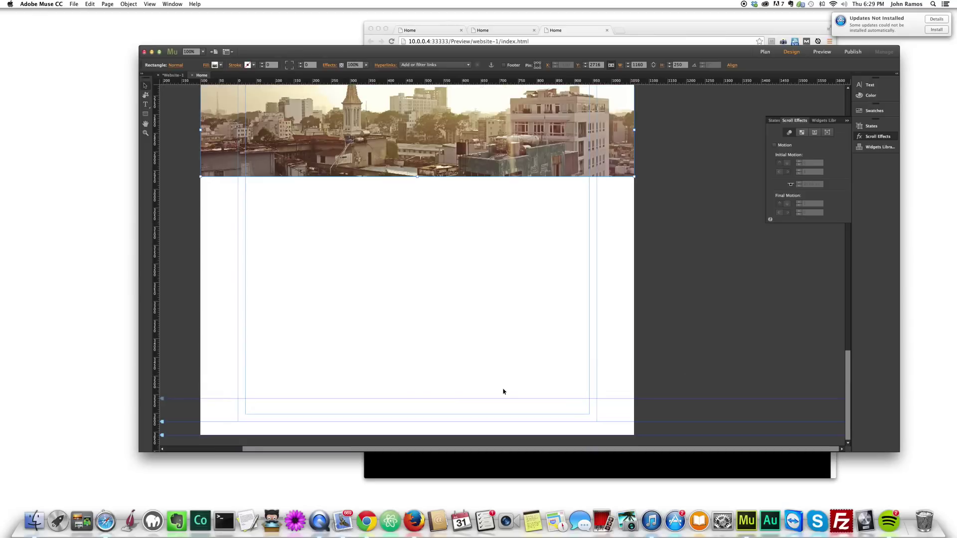
scroll(663, 299, up, 8)
scroll(643, 329, down, 8)
click(635, 341)
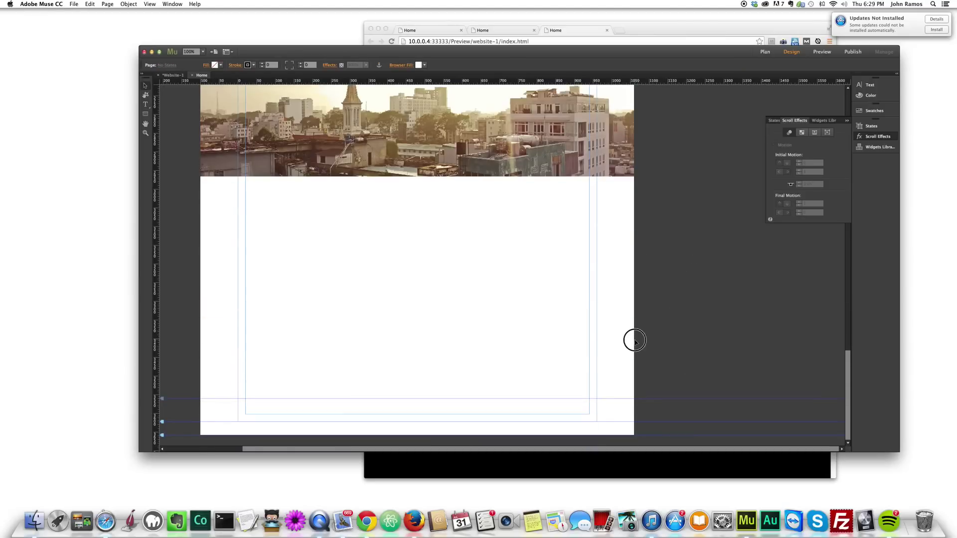
click(418, 65)
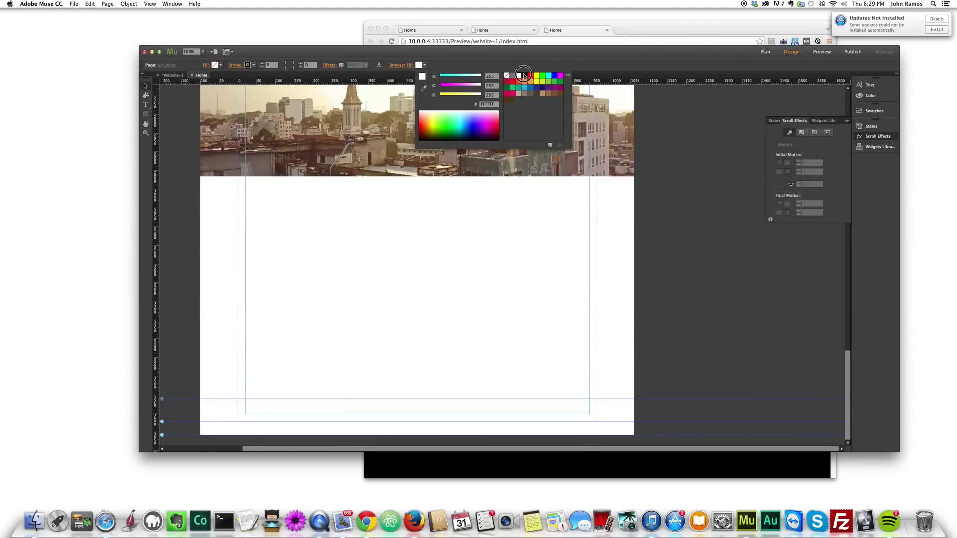
click(520, 74)
scroll(688, 202, up, 15)
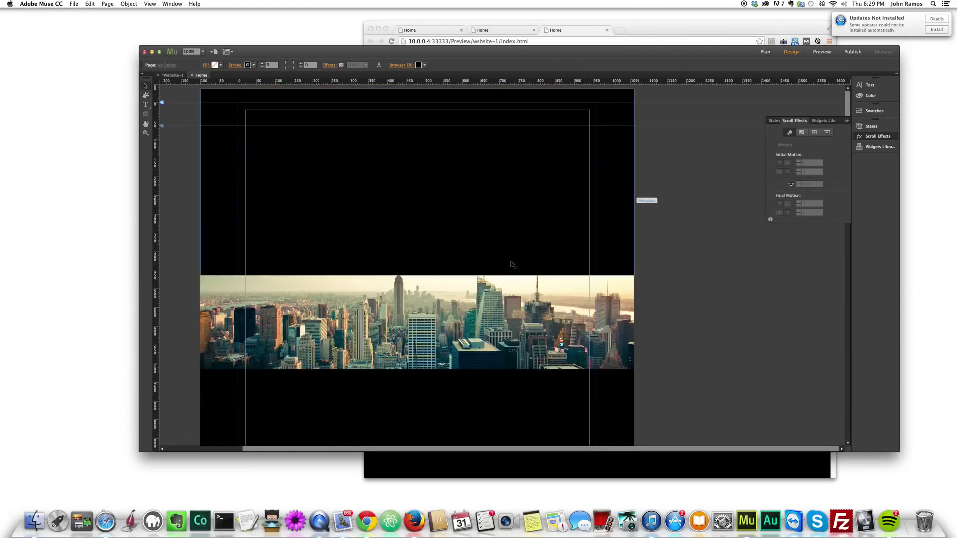
Check Motion in the skyline image's Fill > Scroll settings, adjust its speeds, and preview.
click(399, 336)
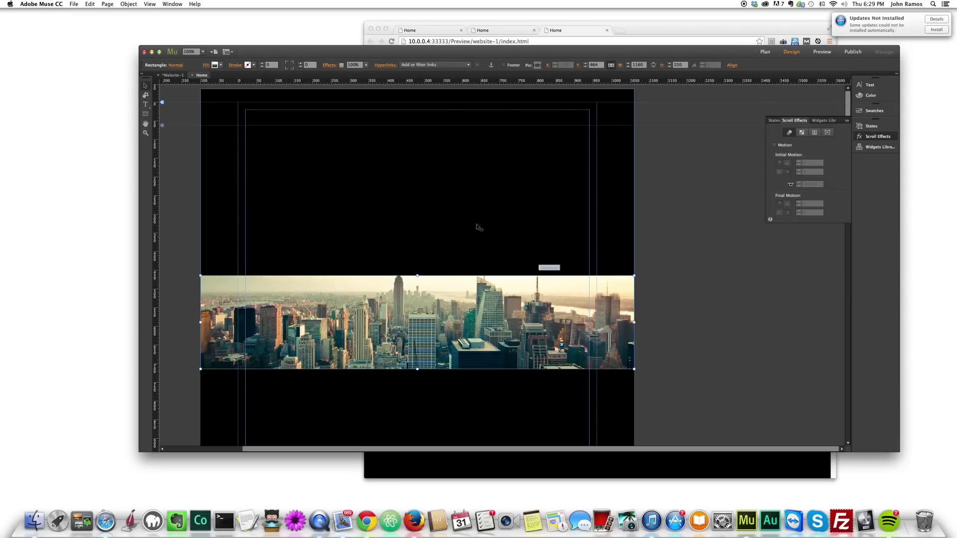
click(209, 66)
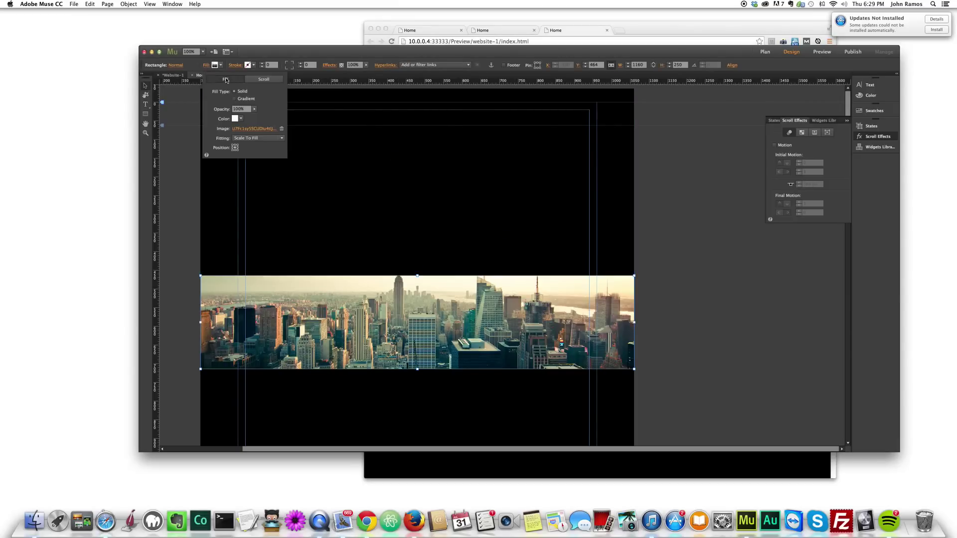
click(263, 81)
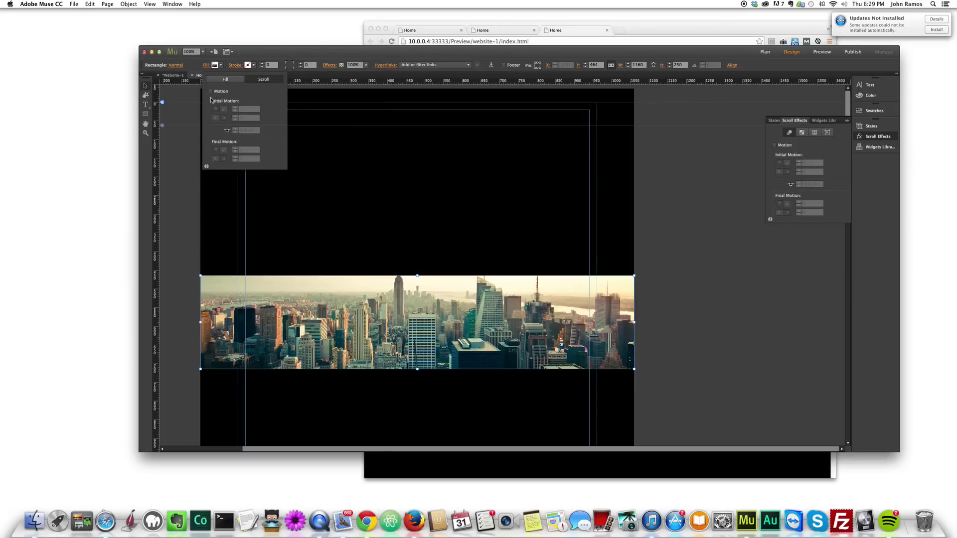
click(211, 92)
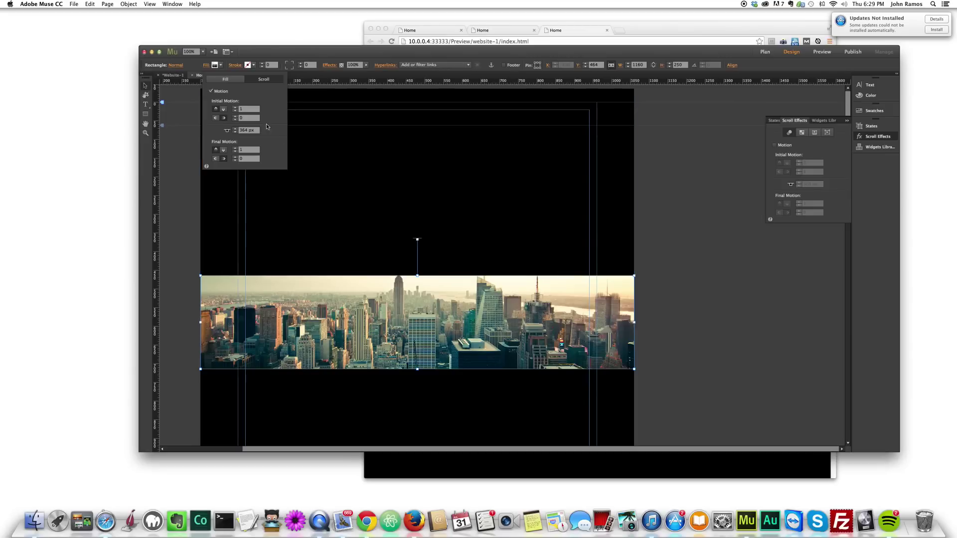
click(251, 110)
click(225, 150)
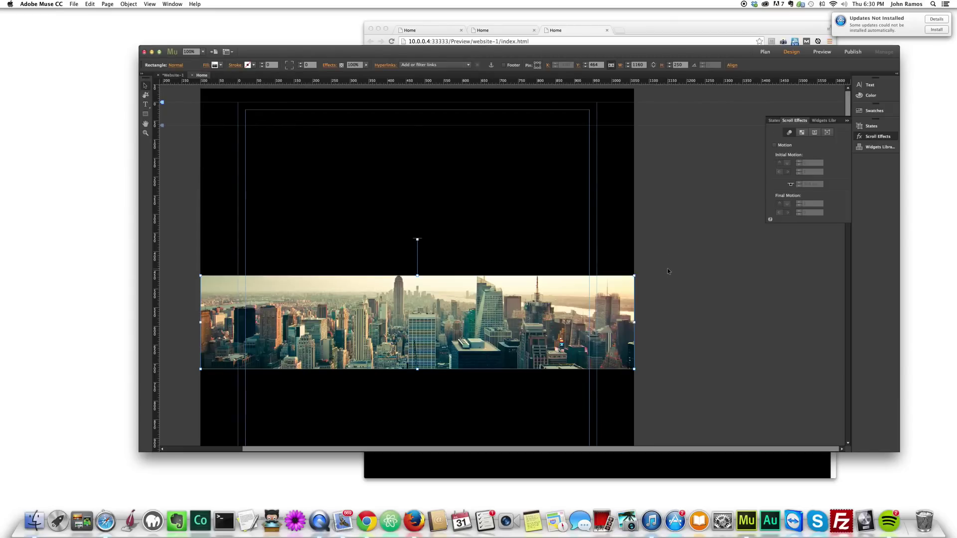
key(super+shift+e)
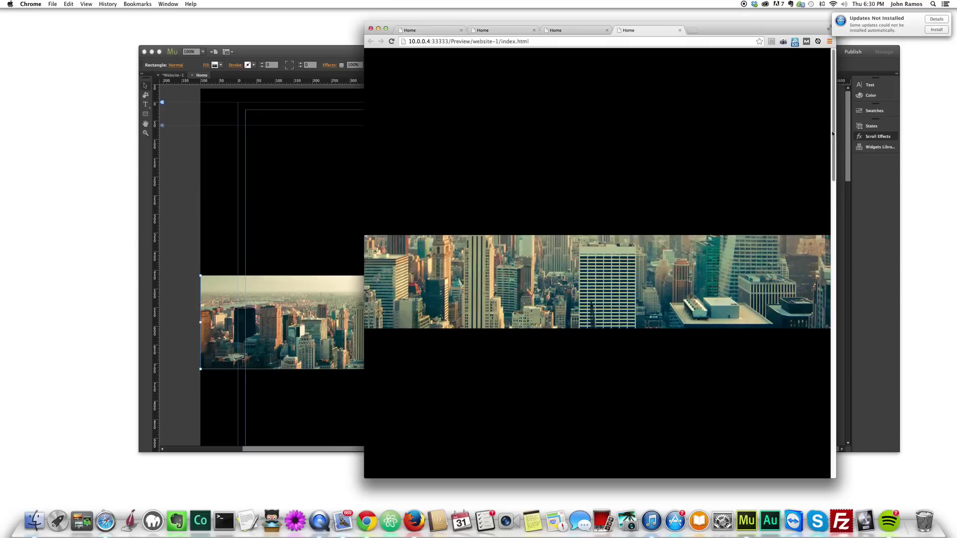
Scroll the Chrome preview down and back up, then return to Muse at the street image.
drag(831, 133, 818, 184)
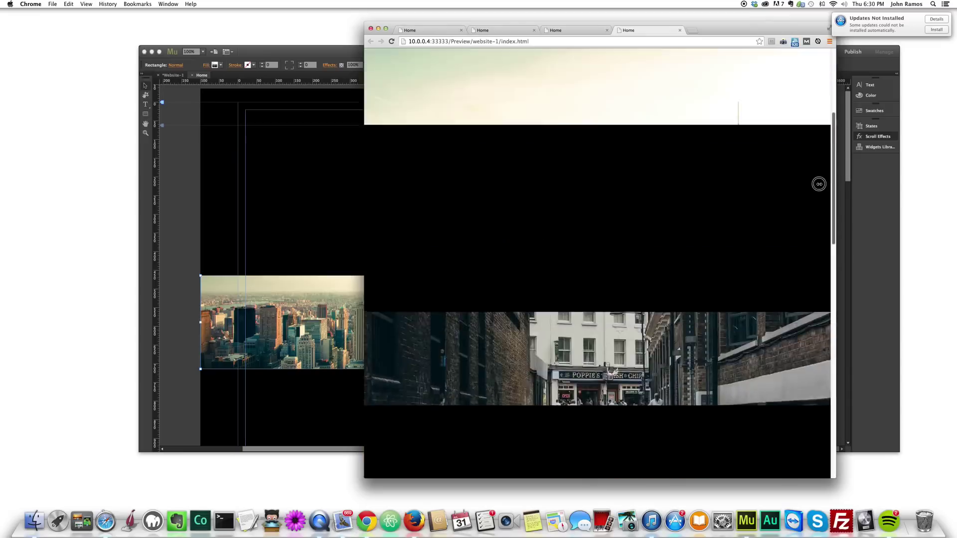
scroll(818, 184, up, 5)
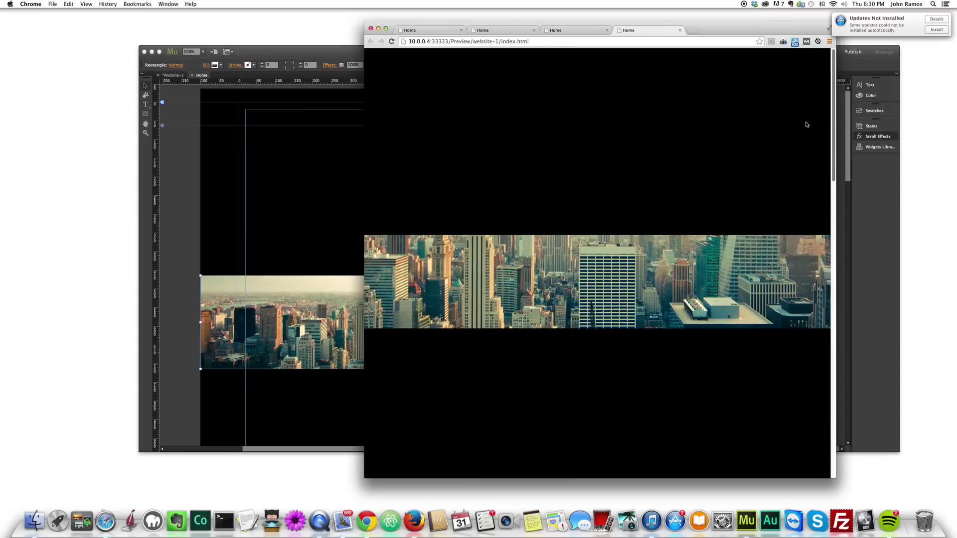
click(177, 232)
scroll(185, 256, down, 3)
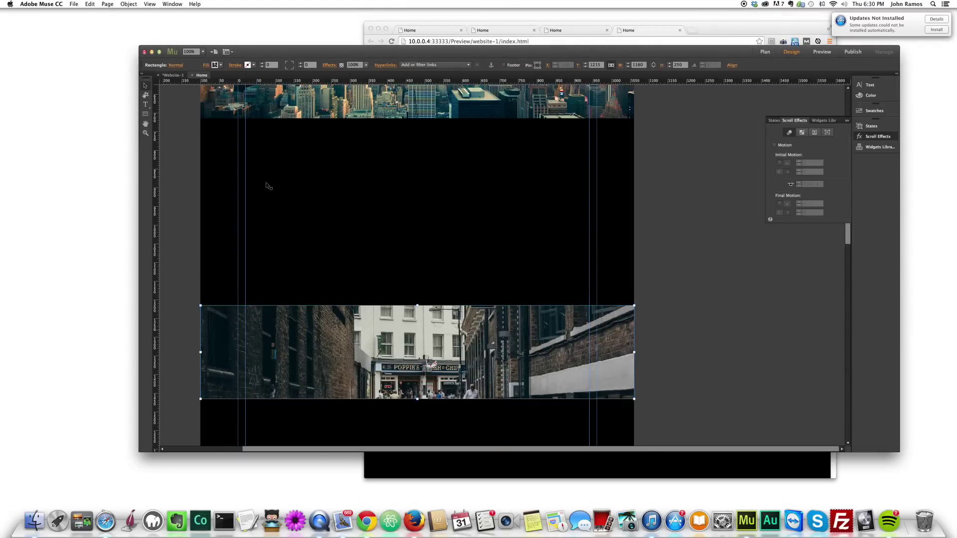
Turn on scroll motion for the street banner's background image.
click(203, 64)
click(263, 79)
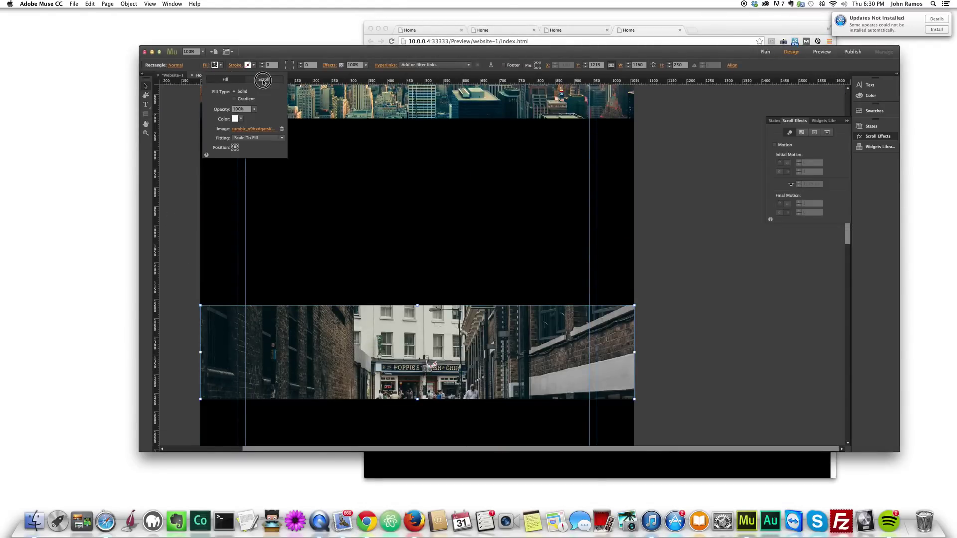
click(210, 91)
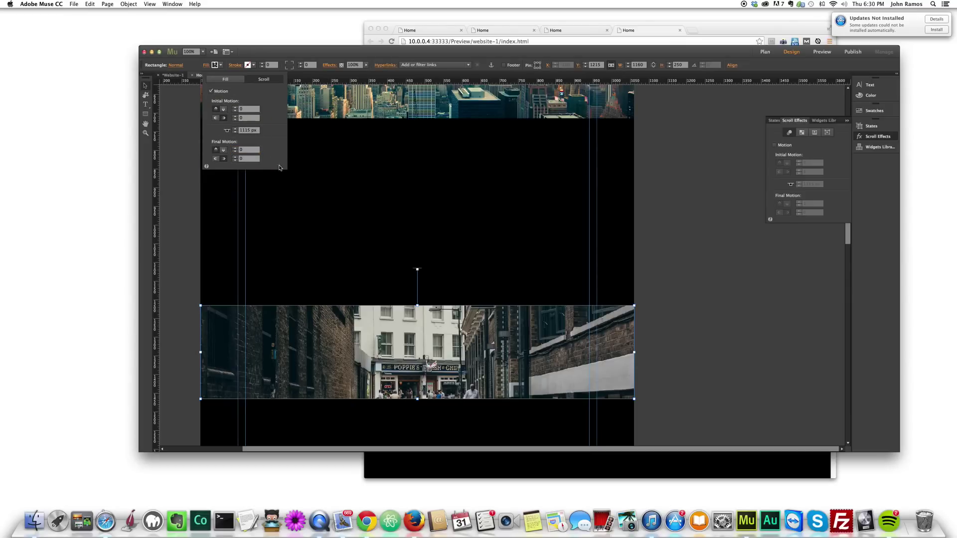
scroll(696, 238, down, 10)
Enable scroll motion on the Cinque Terre banner with initial vertical speed 0.
click(451, 370)
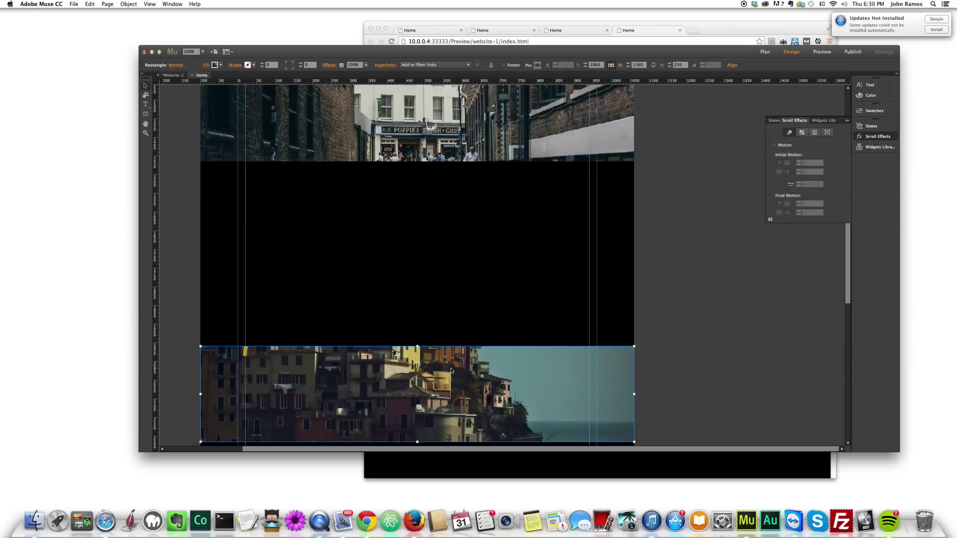
scroll(451, 370, down, 2)
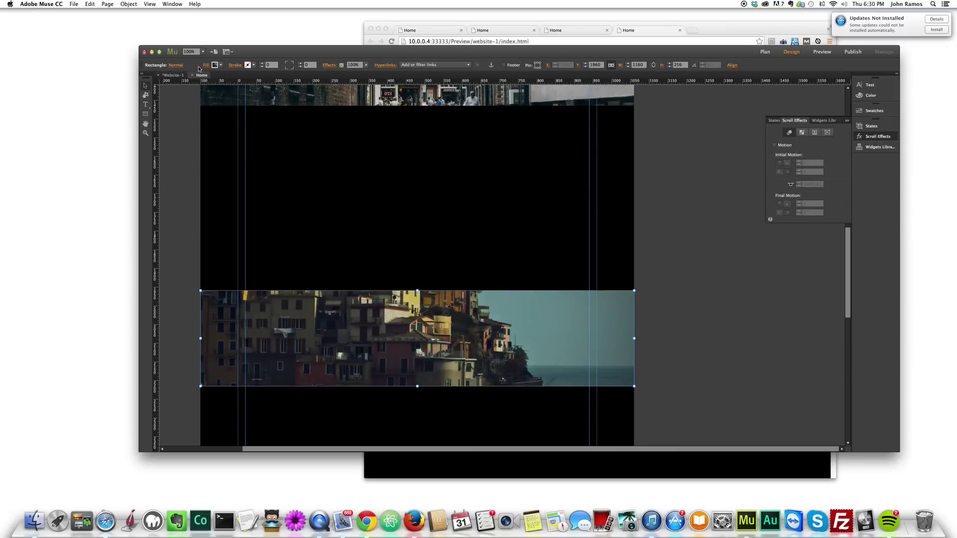
click(214, 66)
click(266, 79)
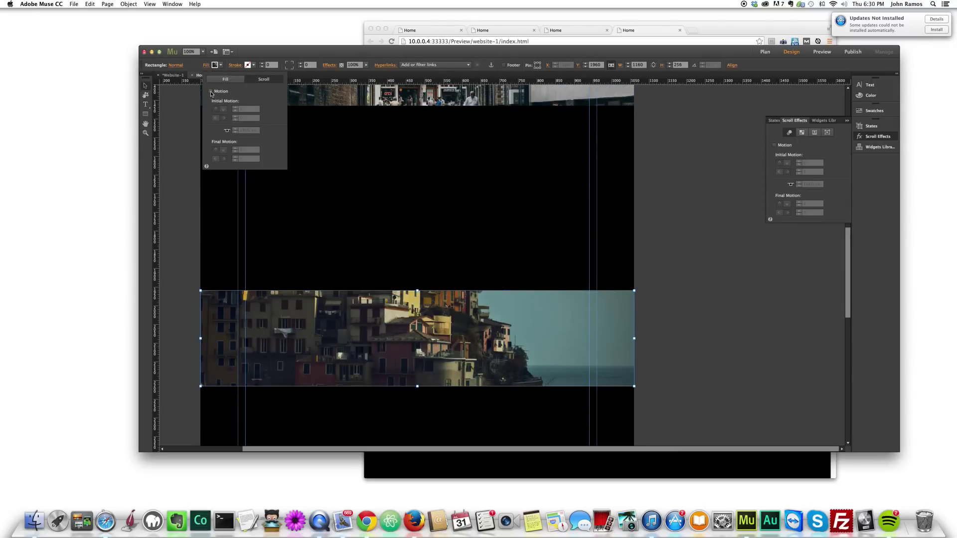
click(211, 91)
click(233, 111)
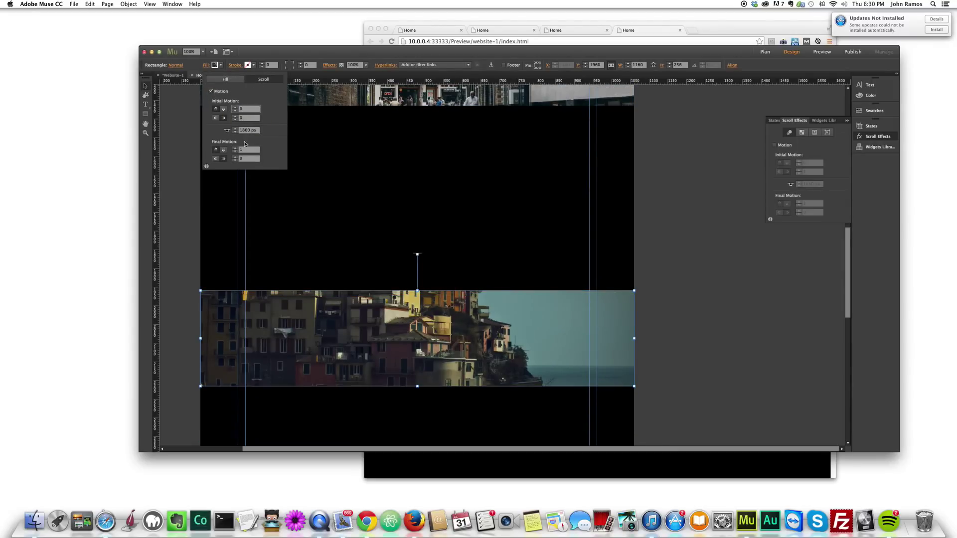
click(792, 289)
scroll(516, 284, down, 5)
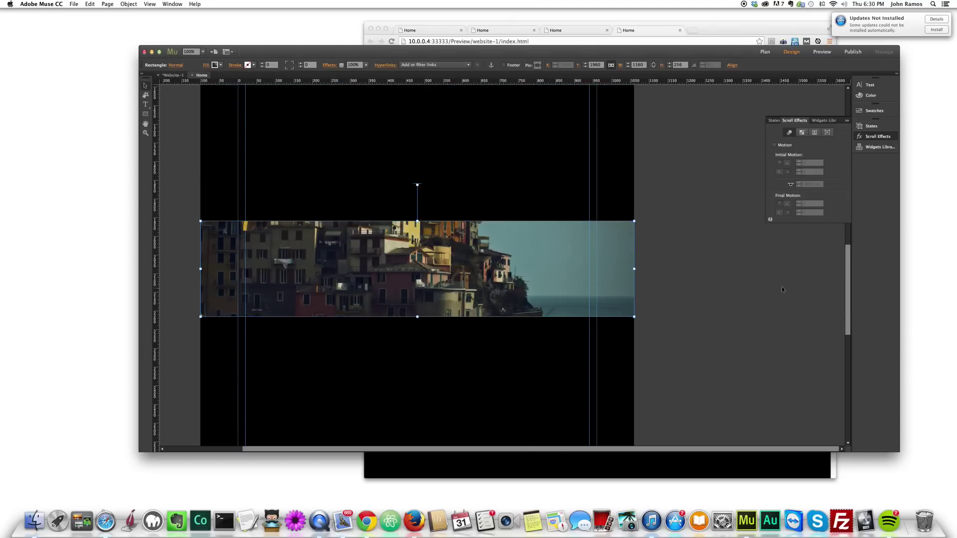
Enable scroll motion on the sepia skyline banner, adjust its initial motion, and preview.
click(516, 283)
click(215, 65)
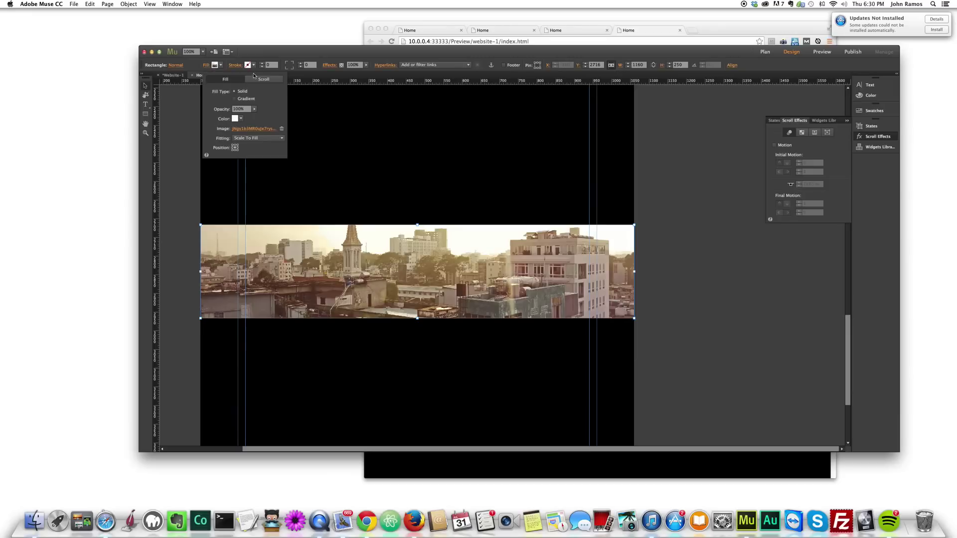
click(264, 80)
click(211, 92)
click(246, 110)
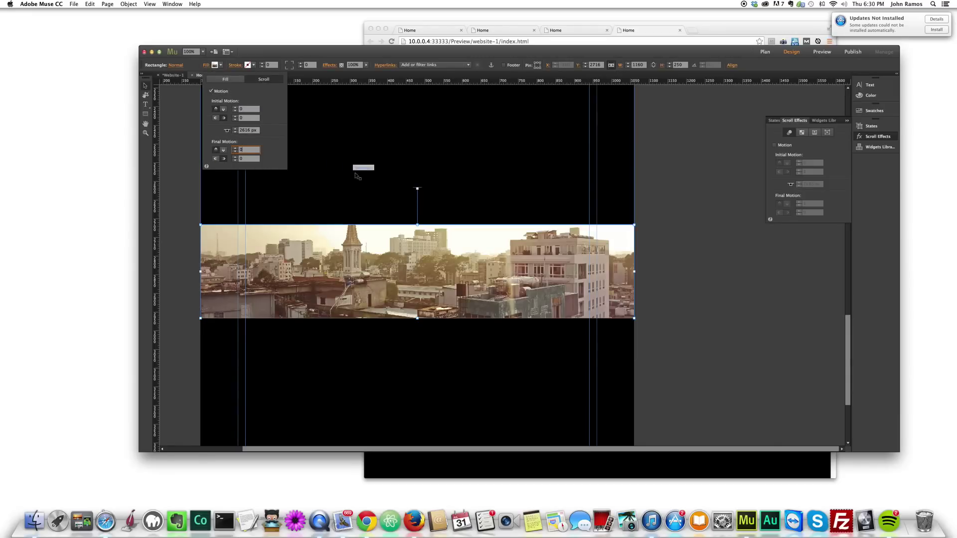
click(686, 223)
key(super+shift+e)
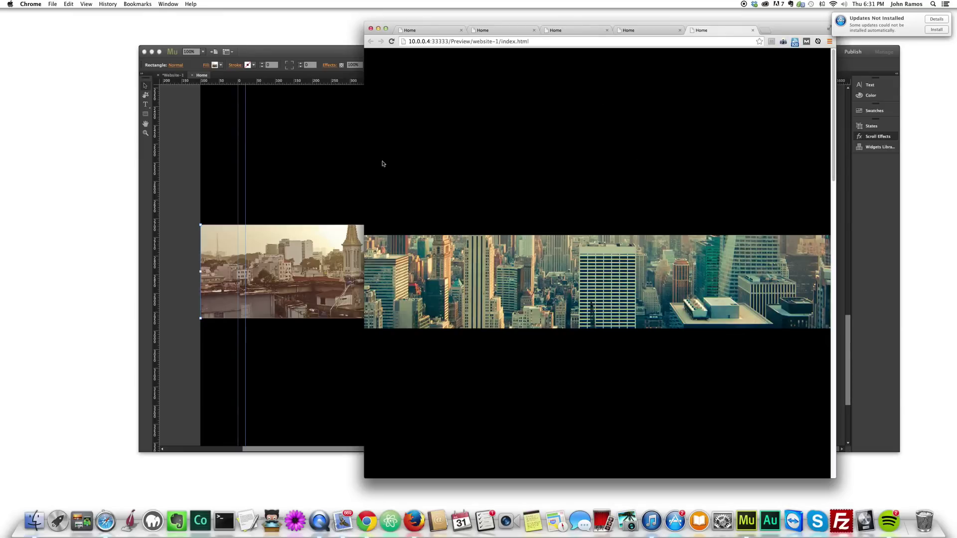
Leave the Chrome preview and bring the Muse layout back to the front.
click(252, 145)
scroll(282, 162, up, 5)
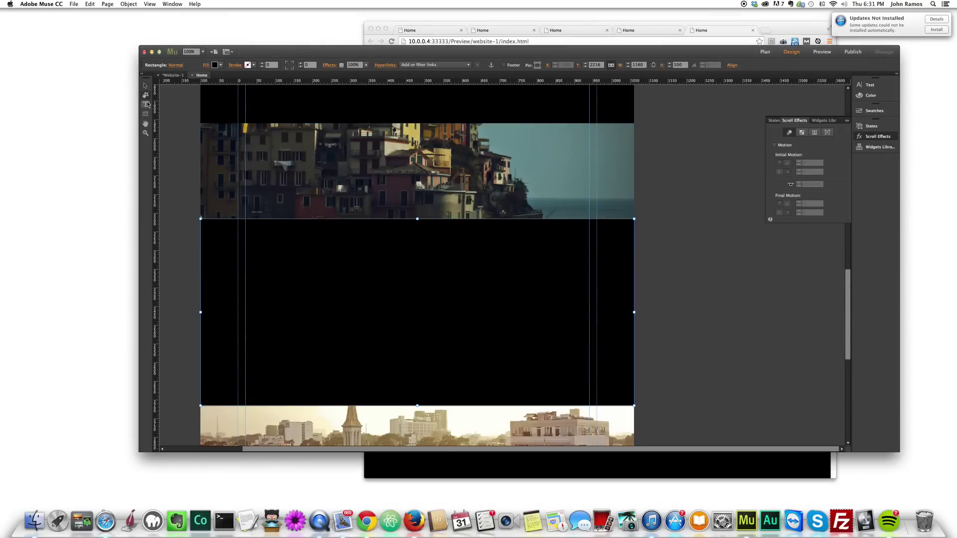
Draw a text frame in the top black block and type 'Fixed'.
scroll(324, 148, up, 10)
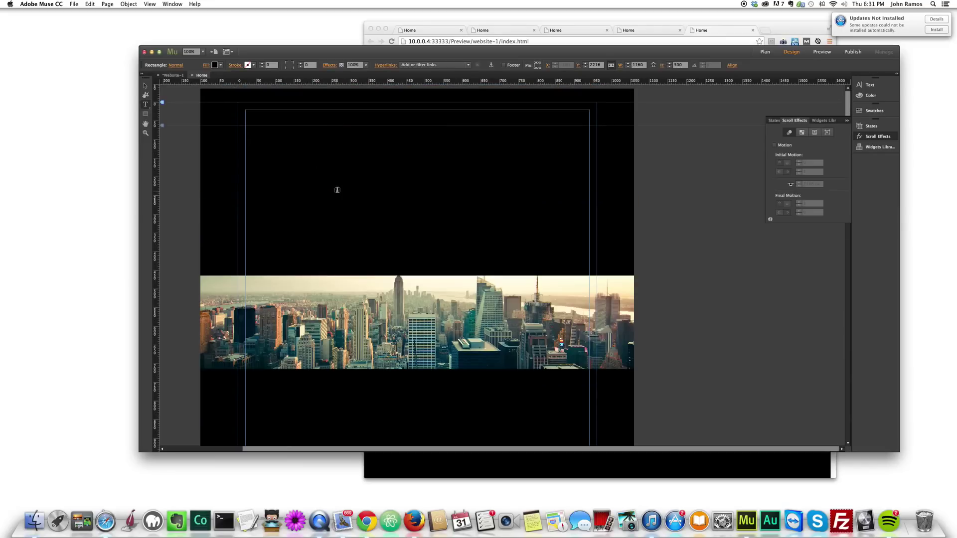
drag(329, 145, 524, 217)
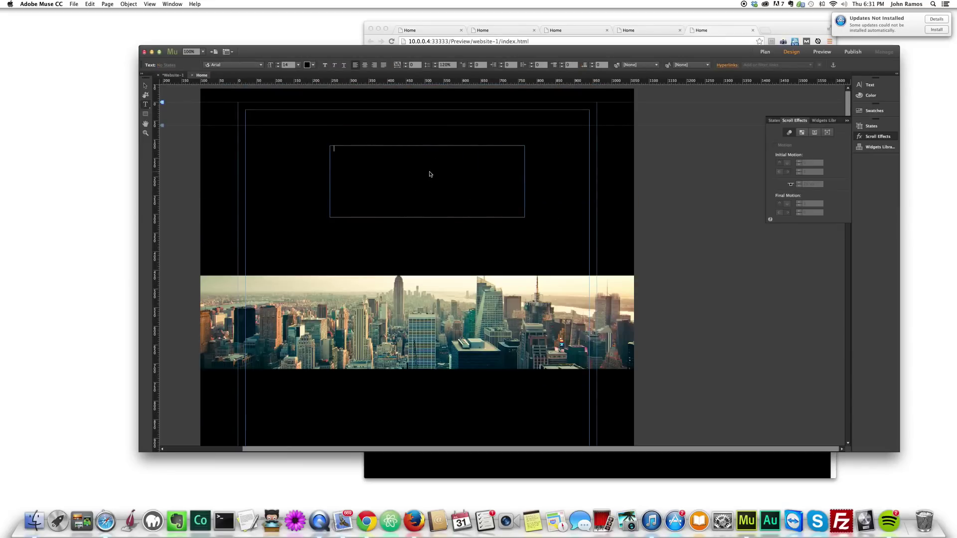
text(Fixed)
drag(386, 158, 248, 129)
Style it as white, size 60 Allerta, centred, and shrink the frame's height to 98.
click(299, 66)
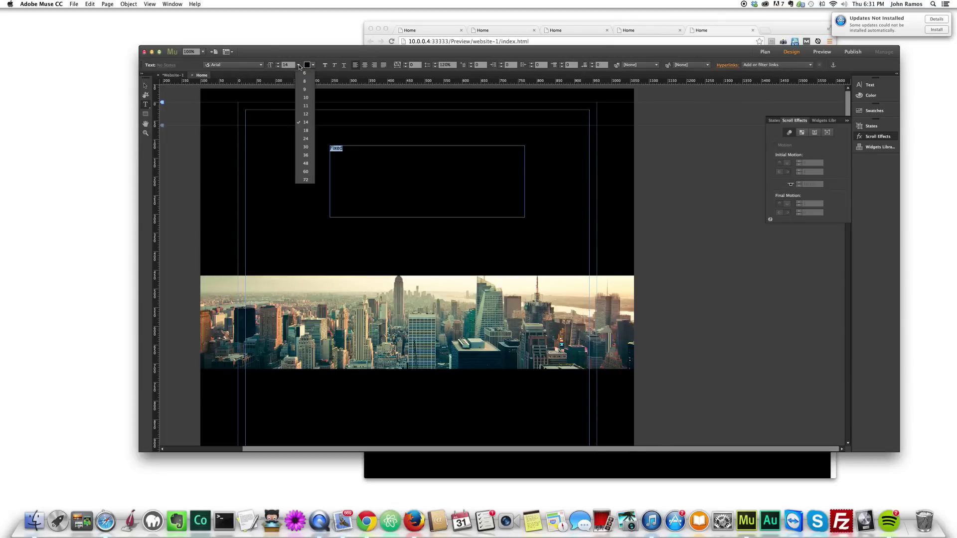
click(306, 172)
click(239, 64)
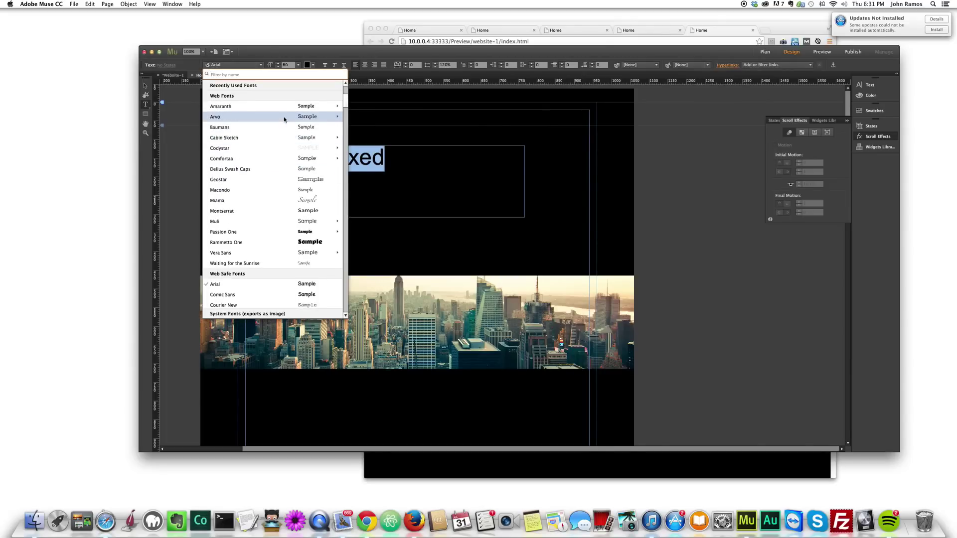
scroll(284, 120, up, 3)
click(278, 123)
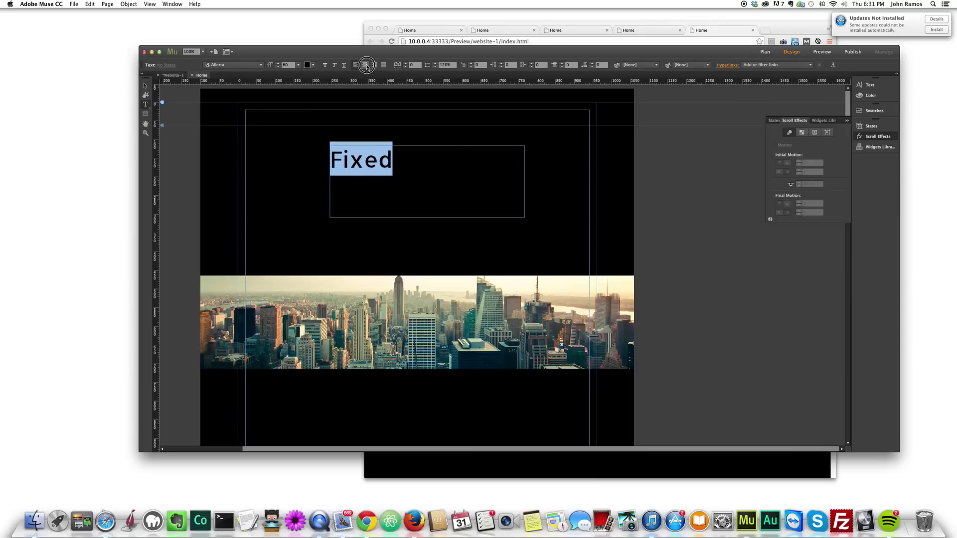
click(366, 65)
click(314, 65)
click(407, 75)
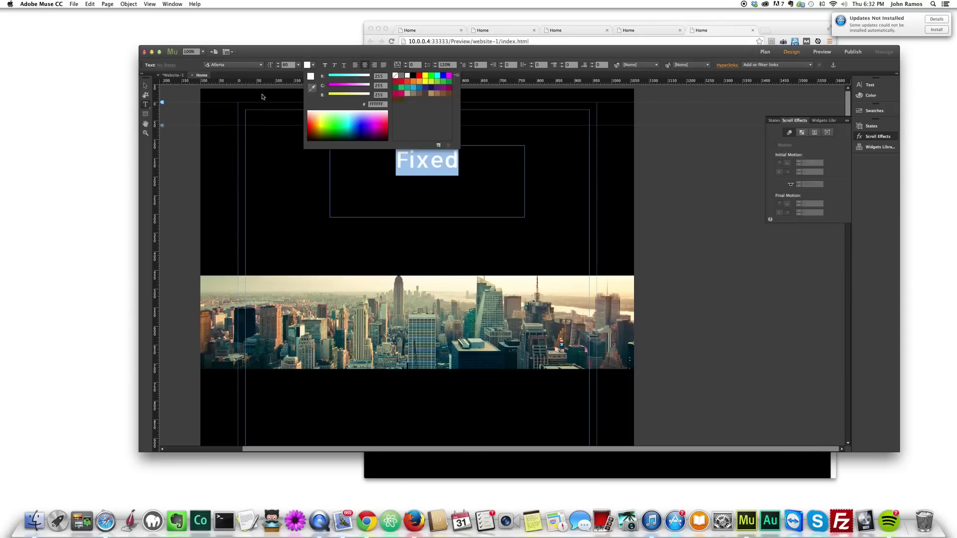
click(426, 204)
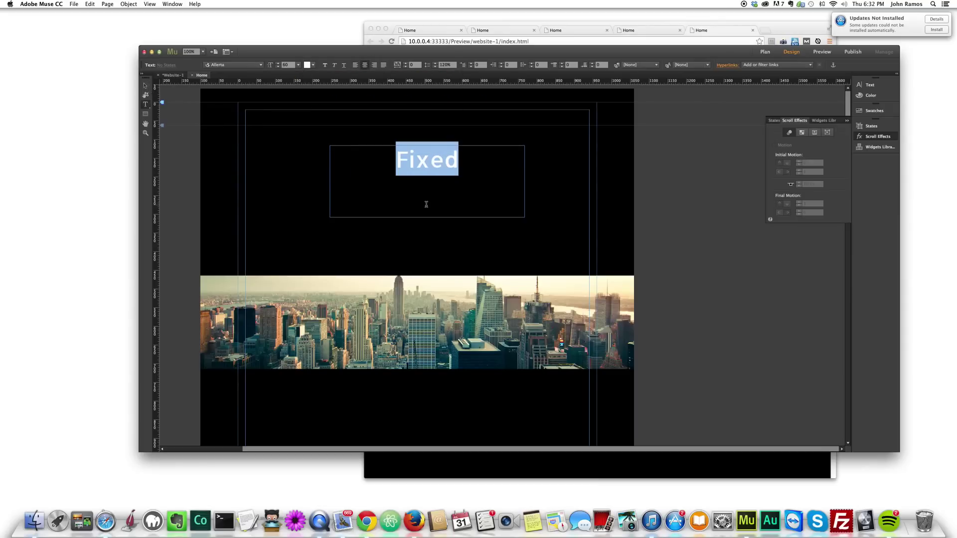
click(146, 87)
drag(427, 217, 404, 351)
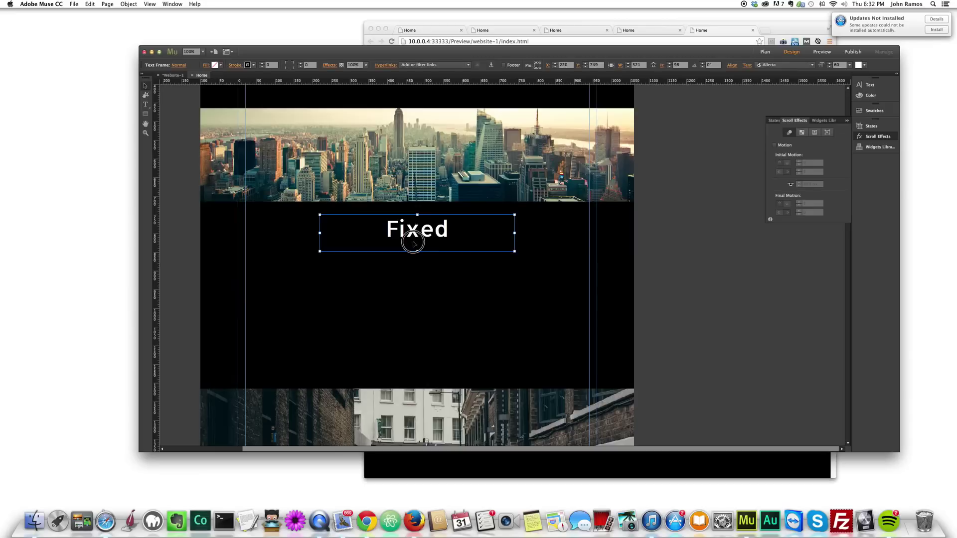
Copy the Fixed heading into the next black block and retype it as 'Background'.
drag(412, 241, 412, 300)
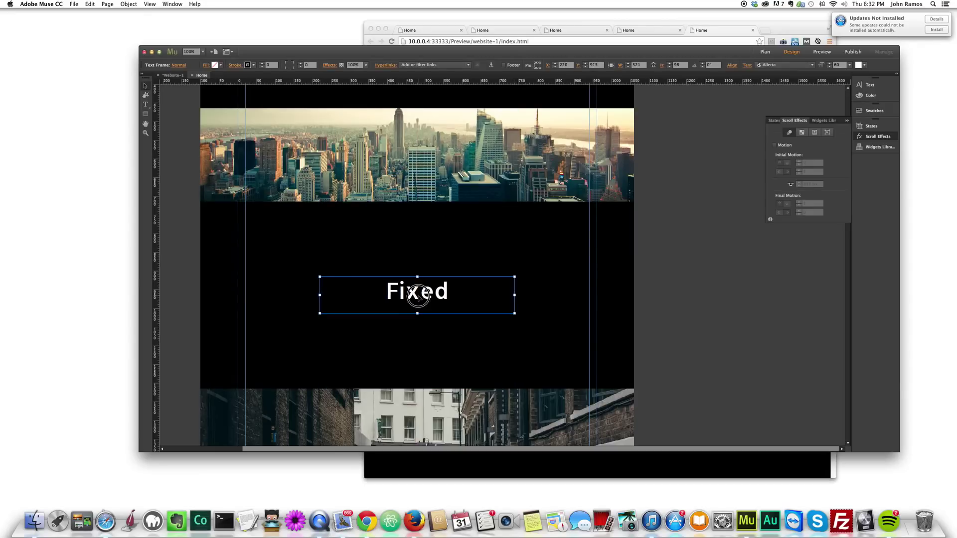
double_click(412, 298)
key(super+a)
text(Background)
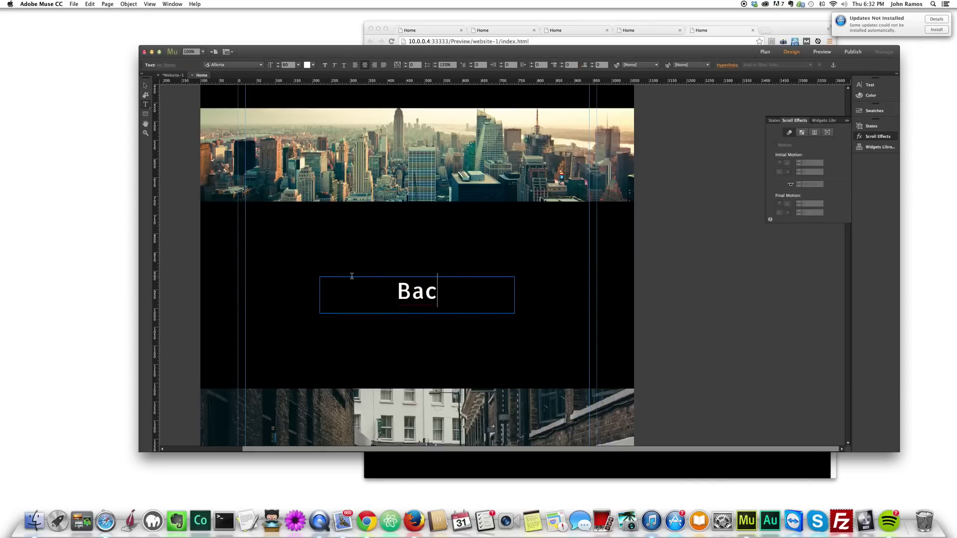
click(145, 86)
Duplicate the heading into the block below and change its text to 'Parallax'.
drag(395, 296, 450, 390)
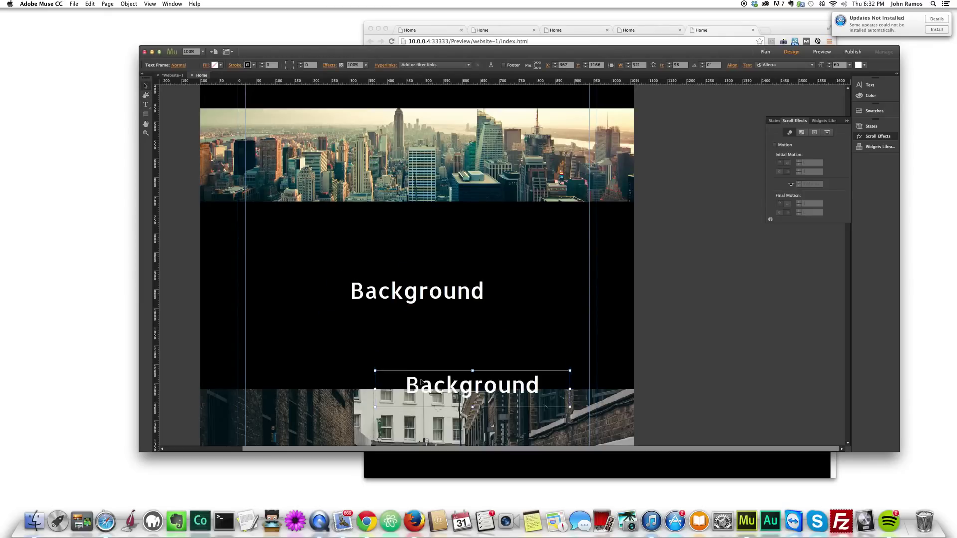
scroll(405, 224, down, 10)
scroll(442, 199, up, 2)
drag(442, 199, 506, 286)
double_click(391, 286)
text(Pa)
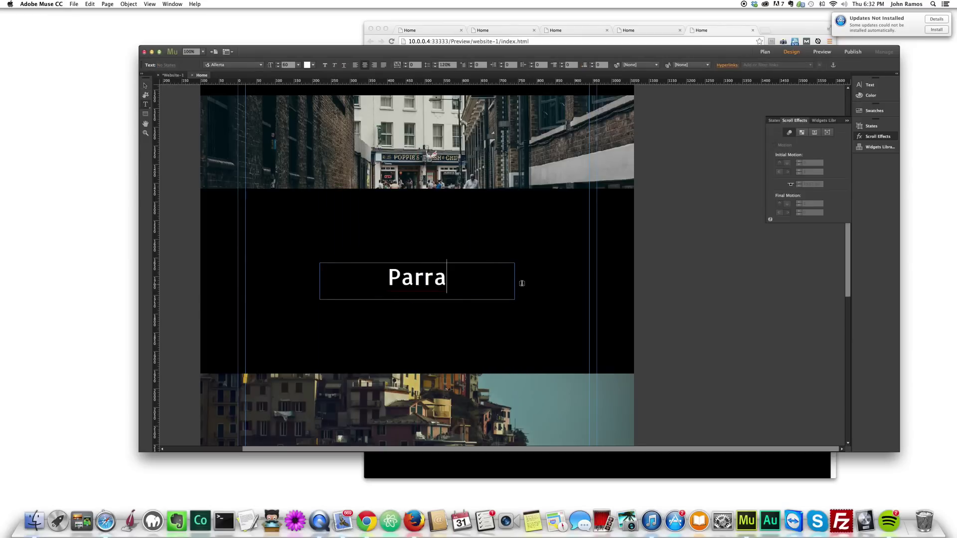
text(rallax)
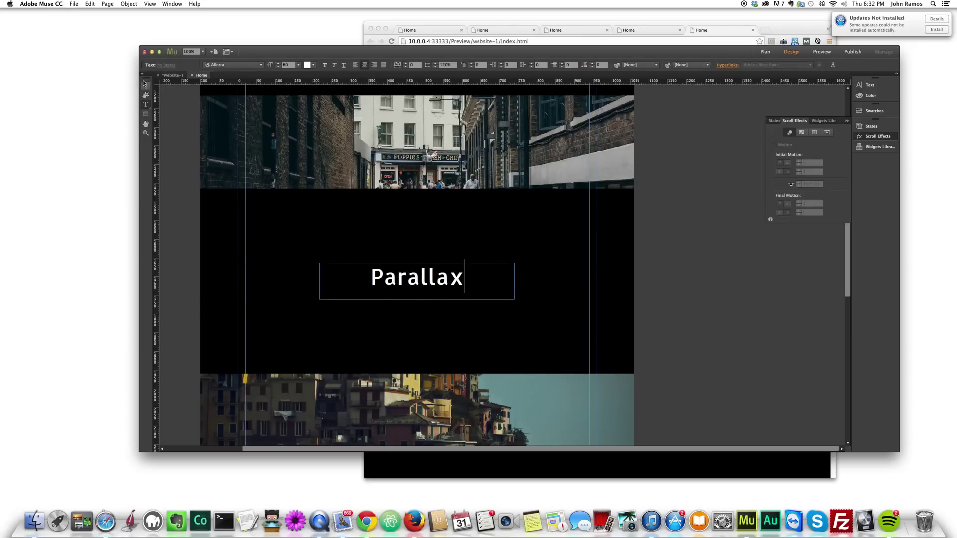
click(145, 84)
Add an 'Effect' heading copy in the next black block, then preview the page.
drag(398, 279, 461, 373)
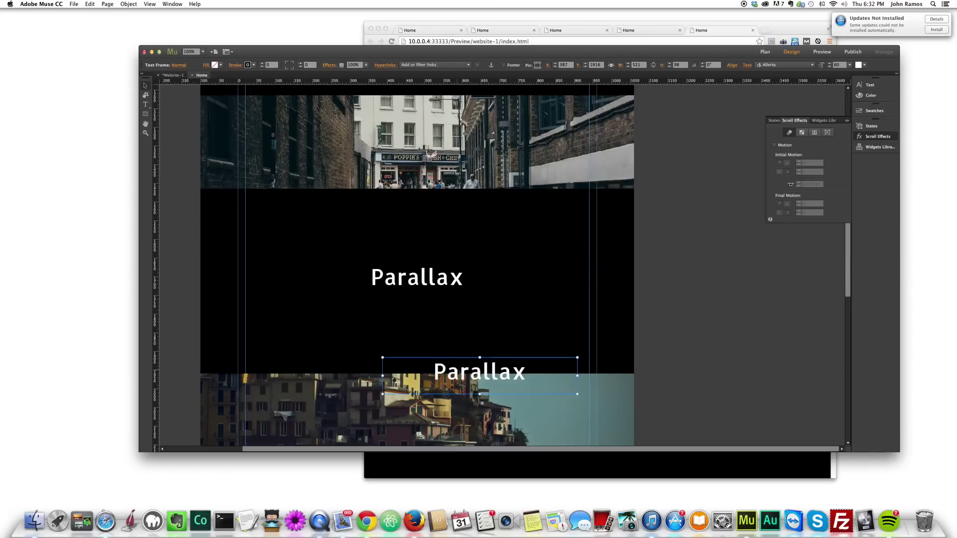
scroll(462, 373, down, 10)
drag(471, 133, 529, 309)
double_click(412, 315)
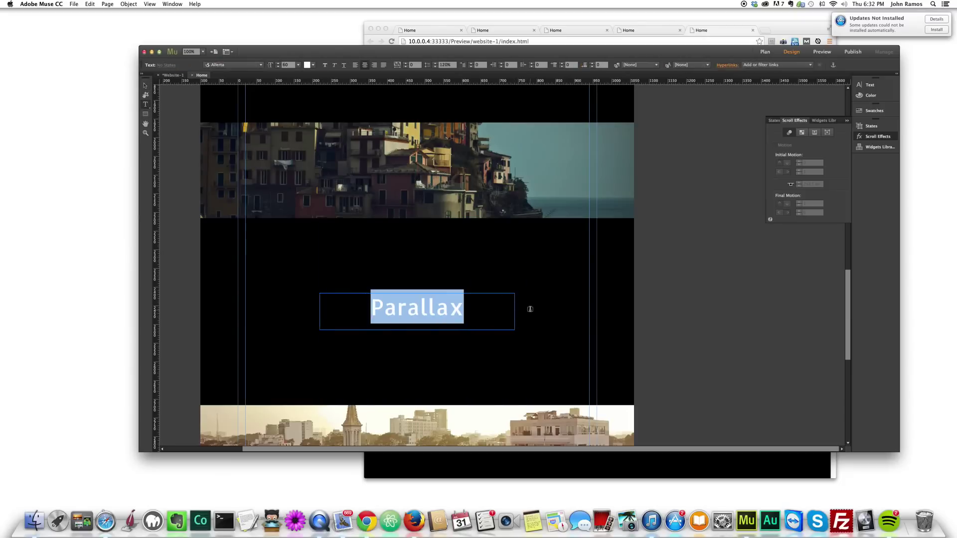
text(Effect)
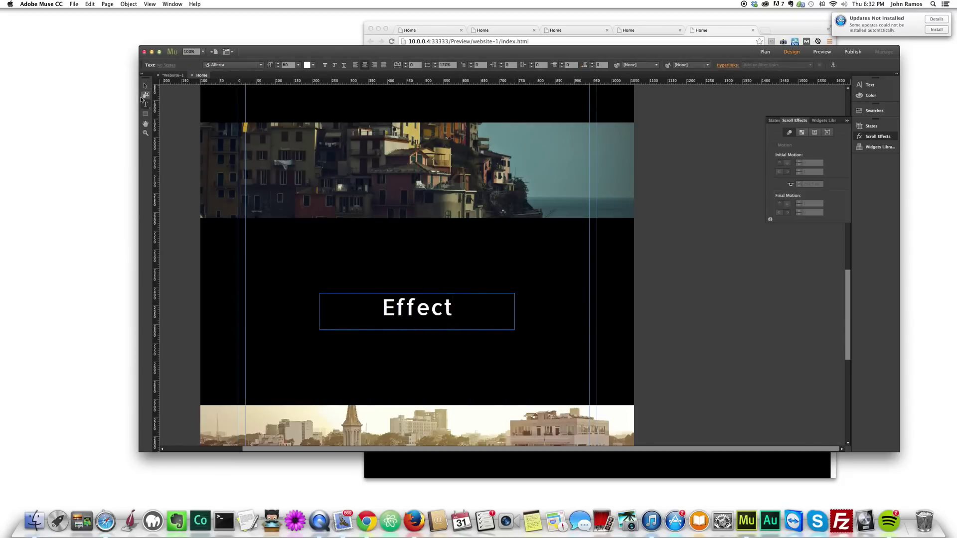
click(145, 85)
click(250, 272)
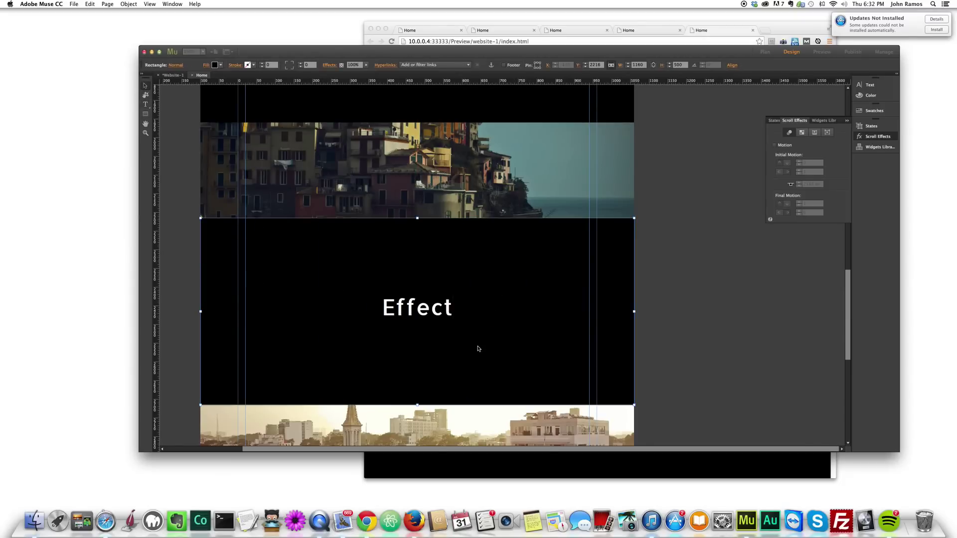
key(super+shift+e)
drag(829, 110, 837, 81)
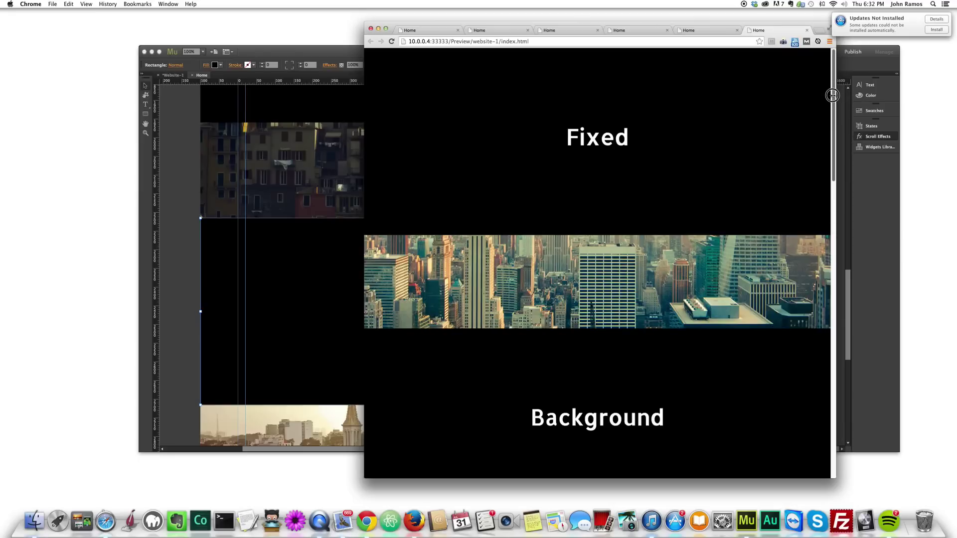
click(833, 85)
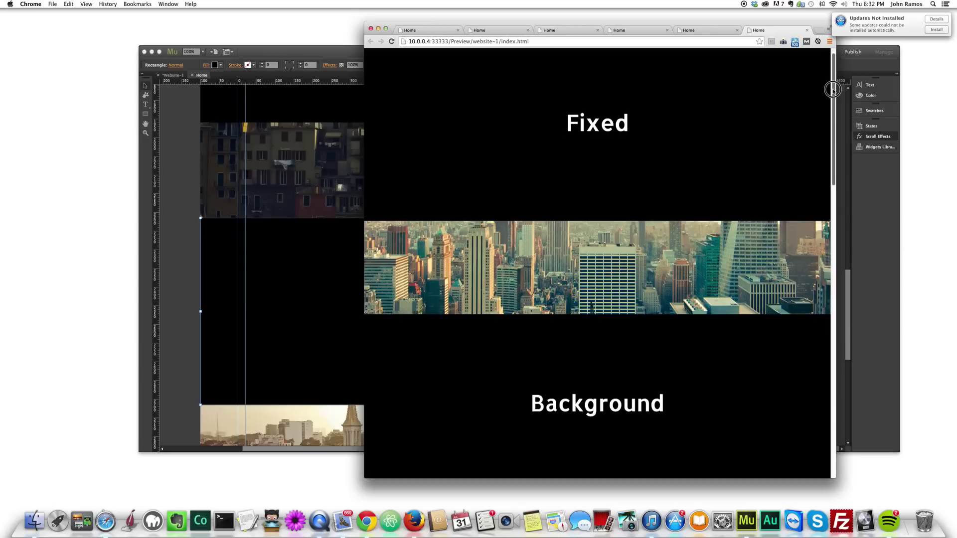